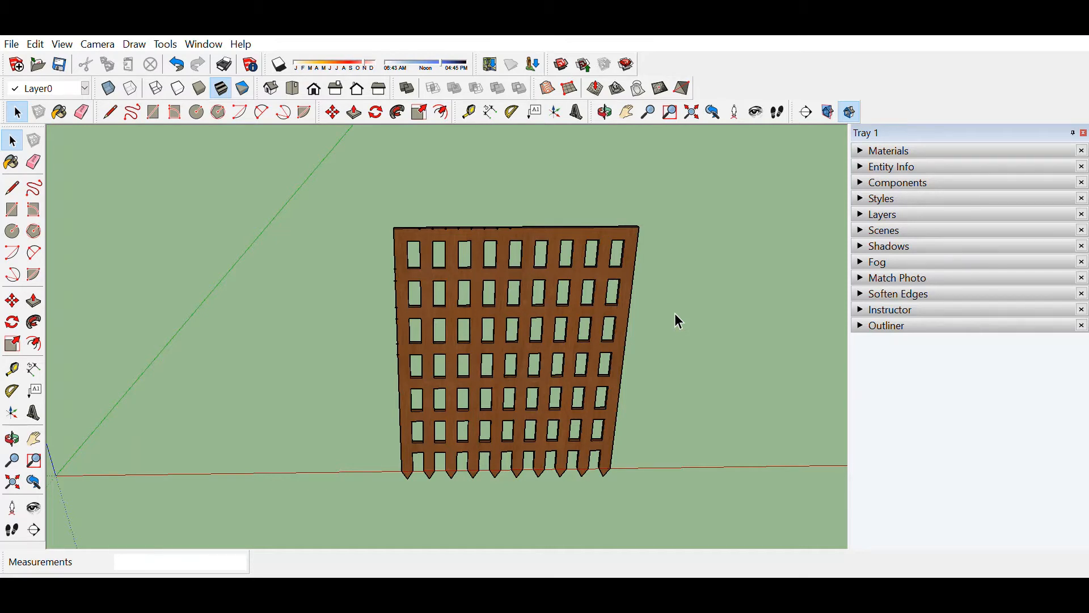
Examine the finished brown lattice gate and its pointed lower ends from several angles.
middle_drag(591, 397, 411, 122)
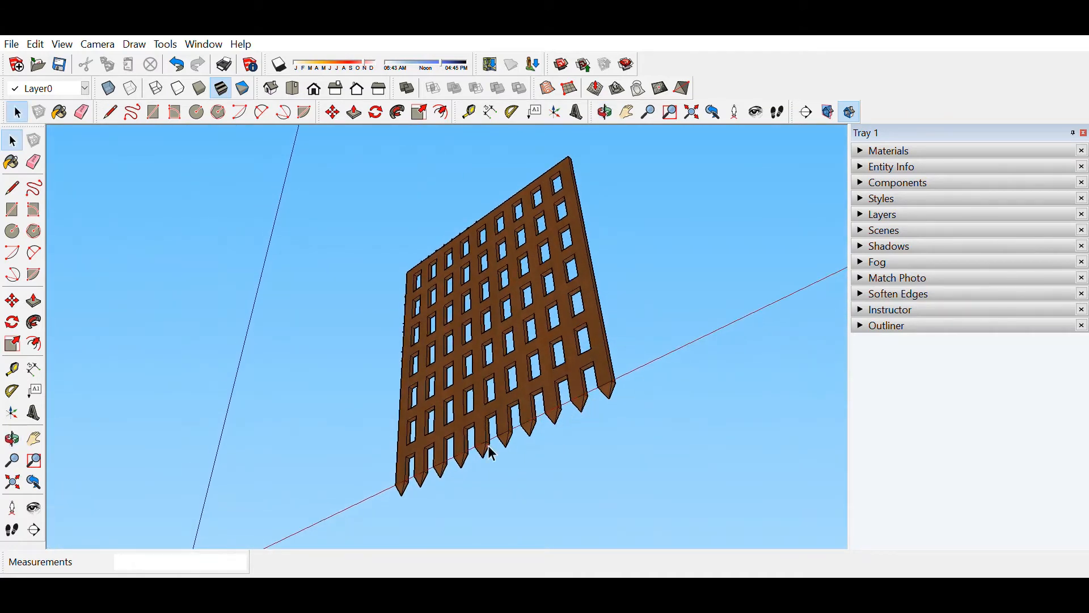
middle_drag(600, 287, 485, 463)
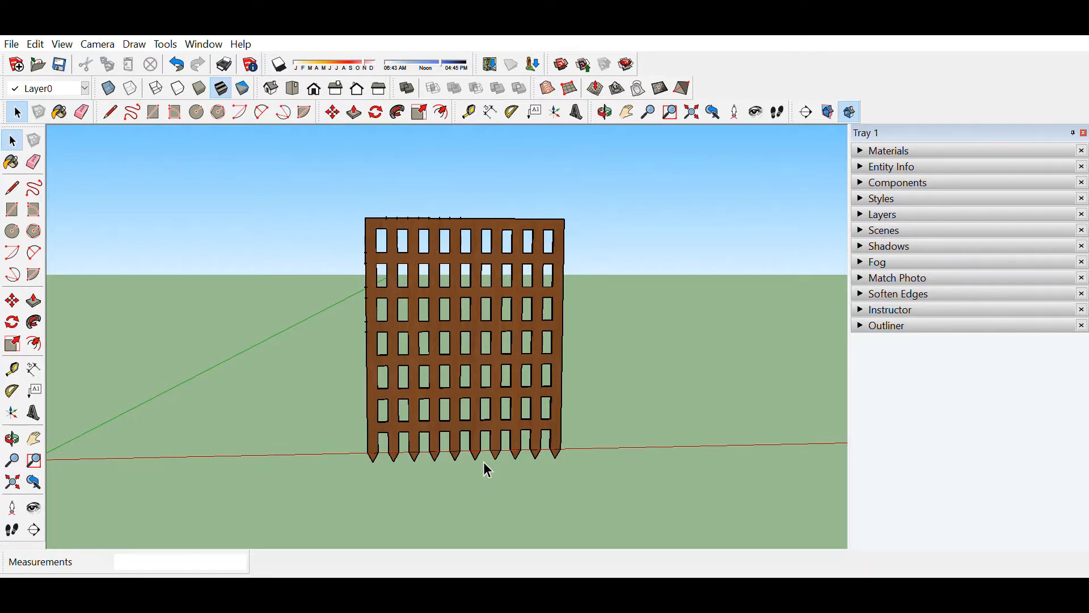
middle_drag(582, 404, 549, 402)
key(space)
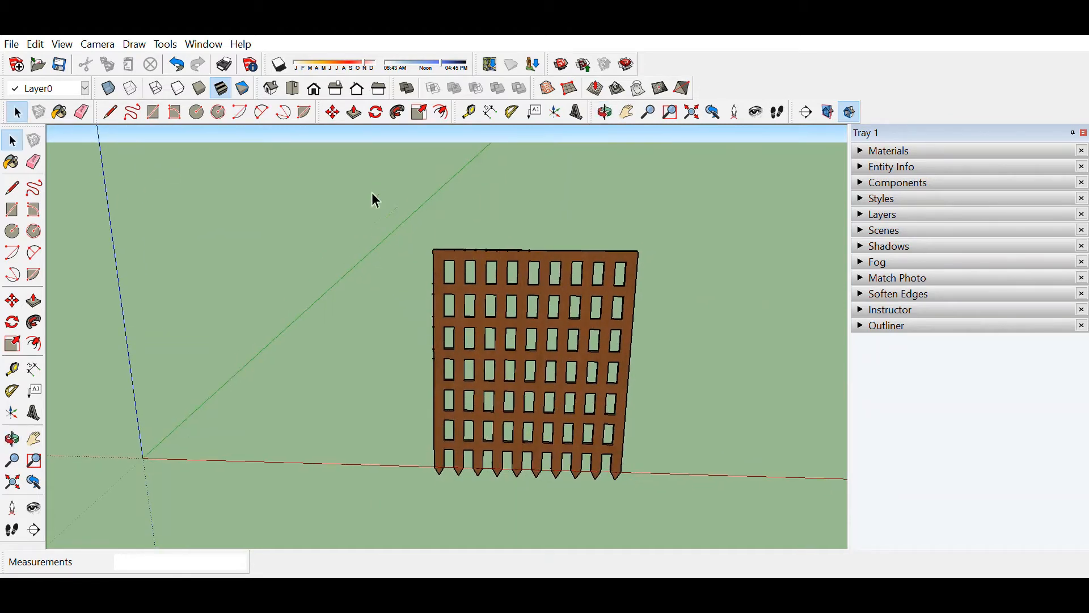
drag(369, 195, 305, 208)
shift+middle_drag(304, 323, 651, 328)
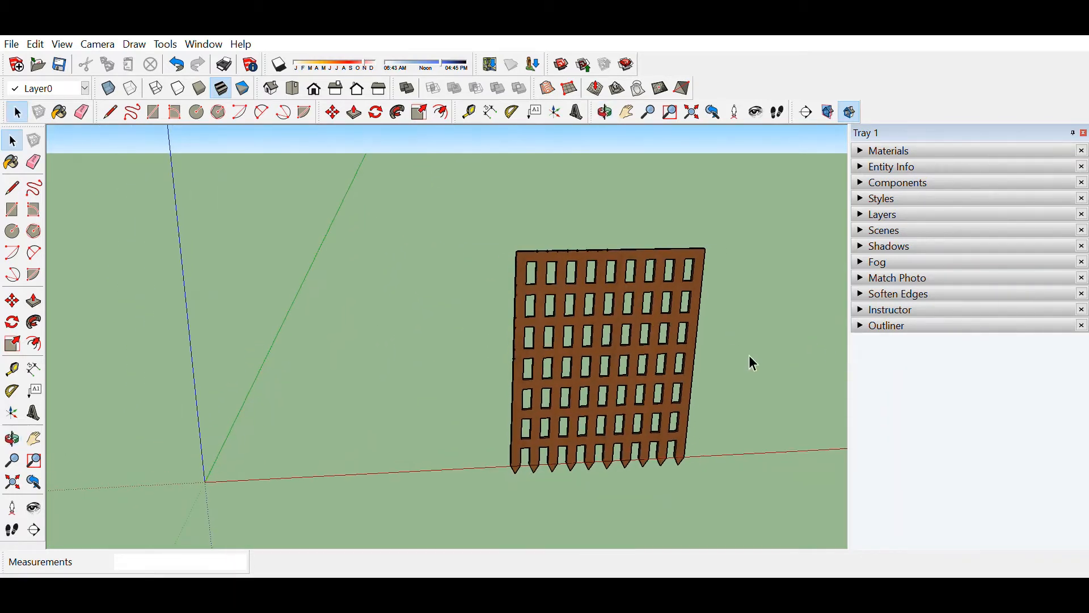
middle_drag(662, 369, 578, 357)
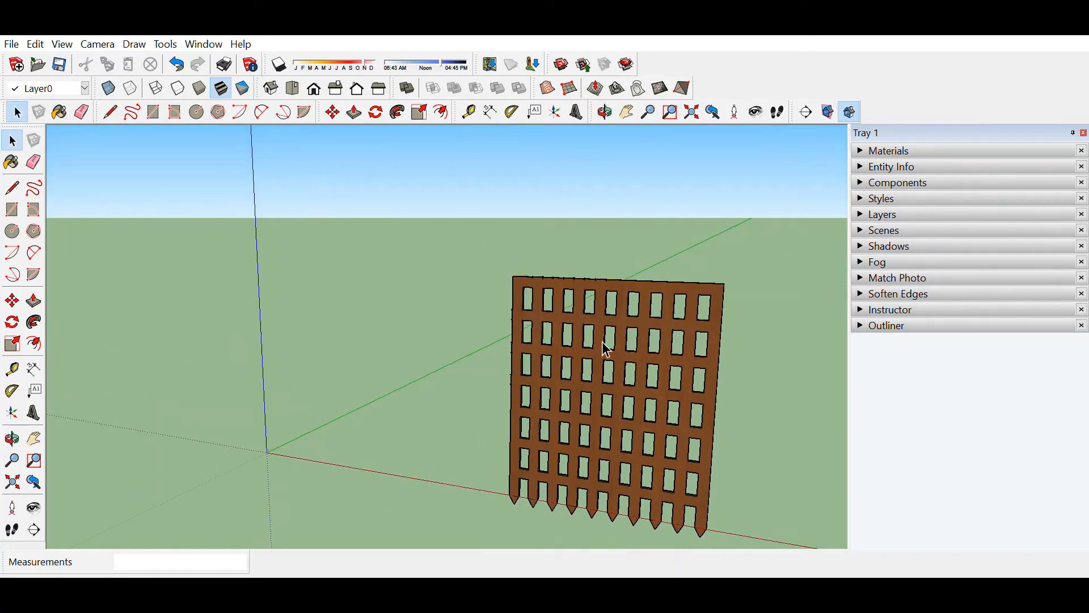
middle_drag(567, 365, 475, 259)
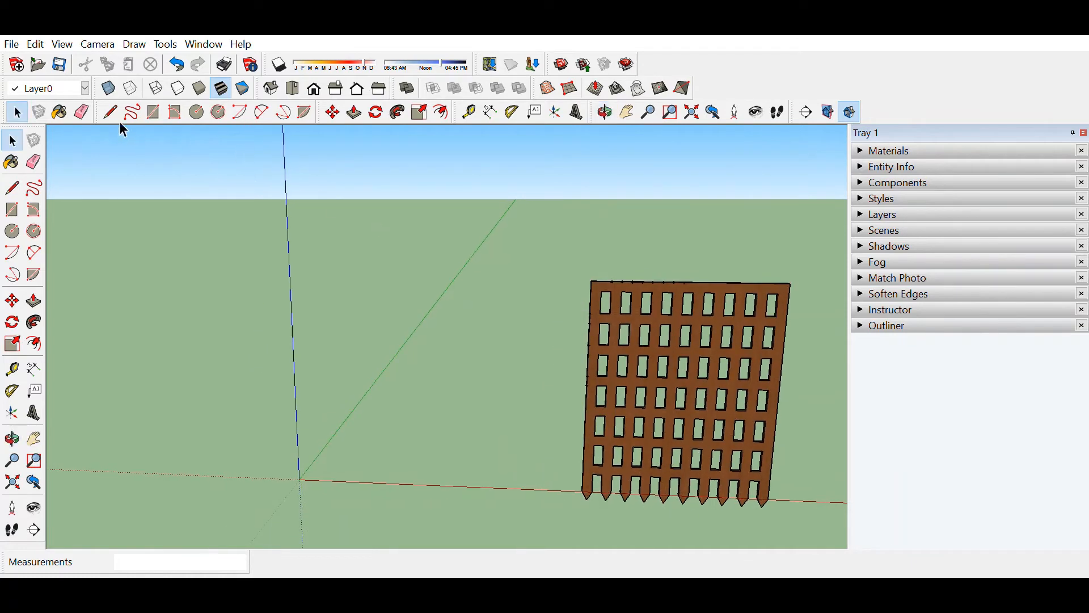
Draw a vertical rectangle 8" wide and 15' high from the origin as the gate's first post.
click(154, 108)
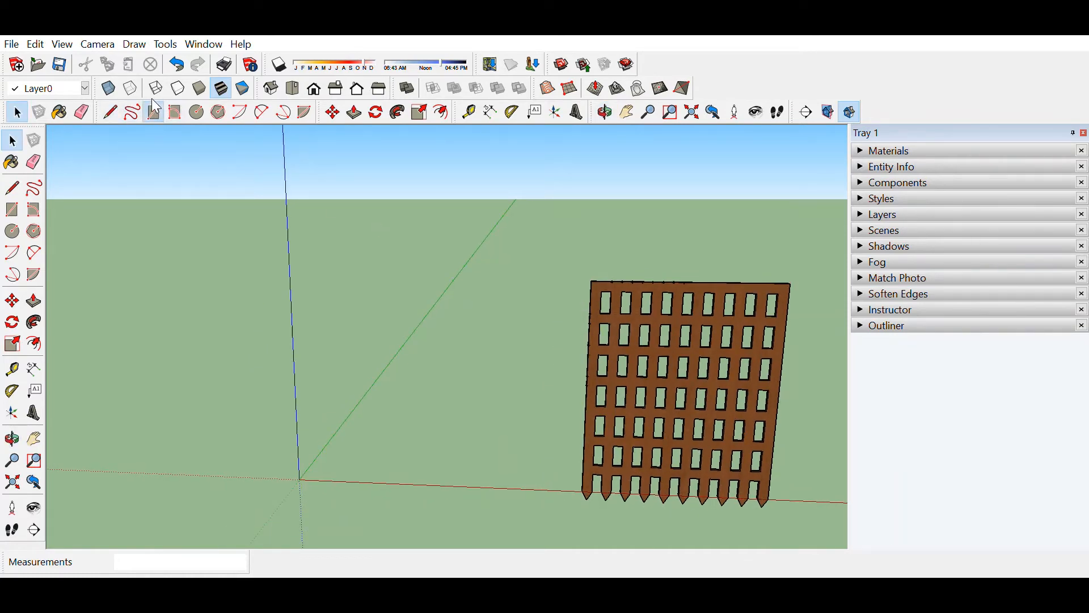
click(300, 479)
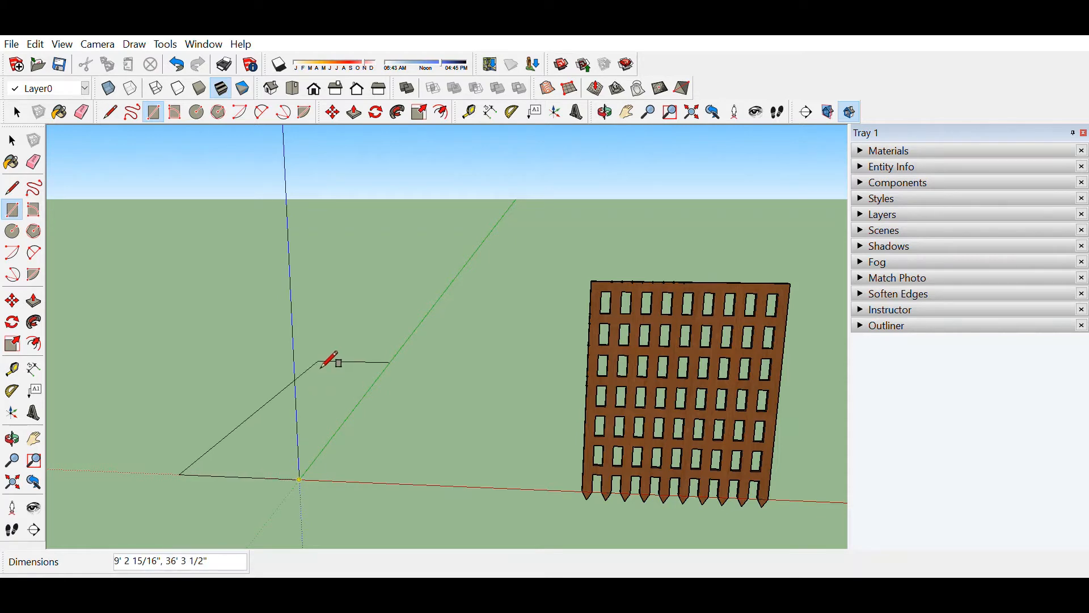
mouse_move(333, 360)
middle_down()
mouse_move(398, 369)
mouse_move(372, 284)
middle_up()
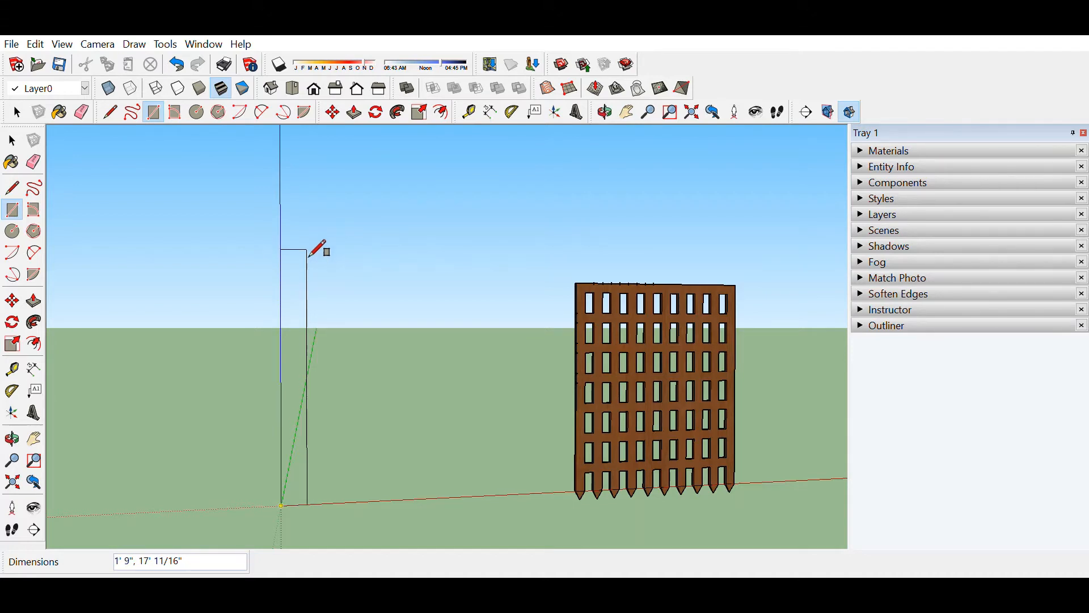
text(8, 15)
key(Return)
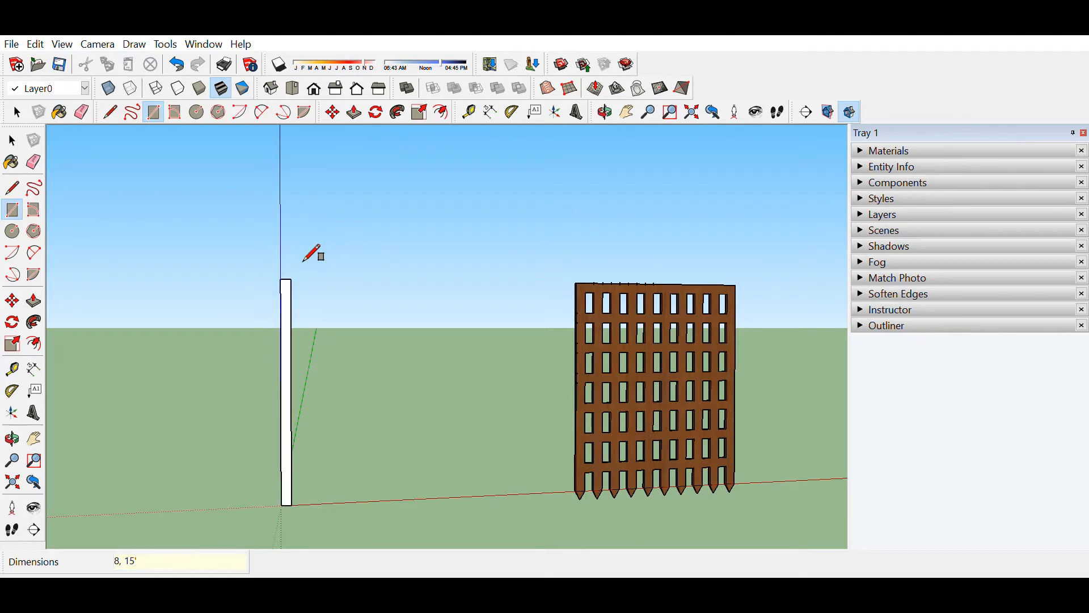
Draw a 12' by 8" horizontal rectangle from the post's upper inner corner as the top rail.
scroll(335, 306, up, 1)
mouse_move(334, 307)
shift+middle_down()
mouse_move(421, 302)
mouse_move(262, 266)
shift+middle_up()
scroll(426, 301, up, 2)
key(r)
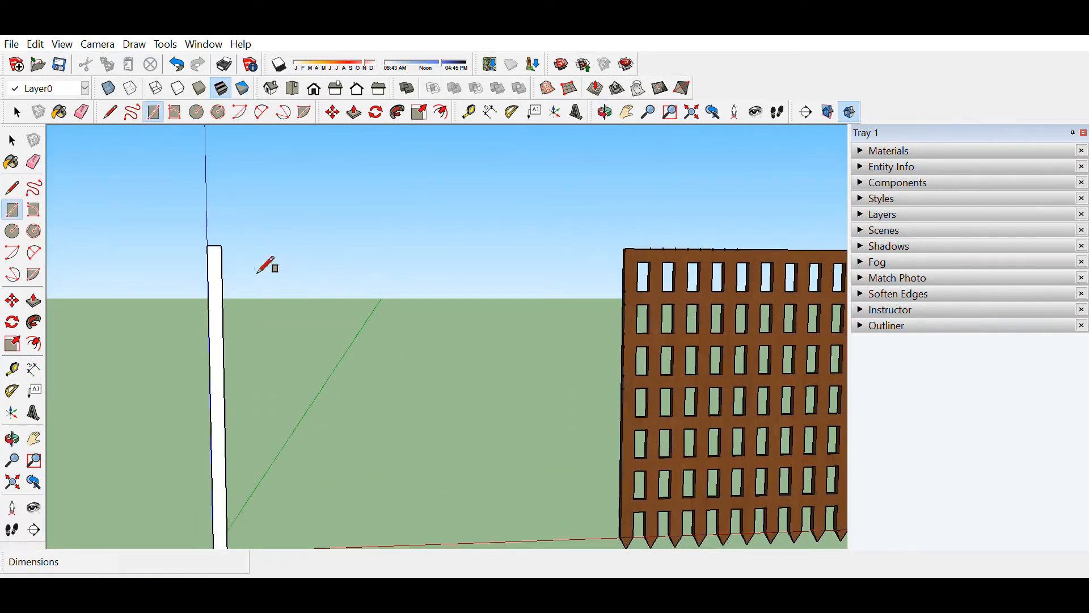
click(226, 252)
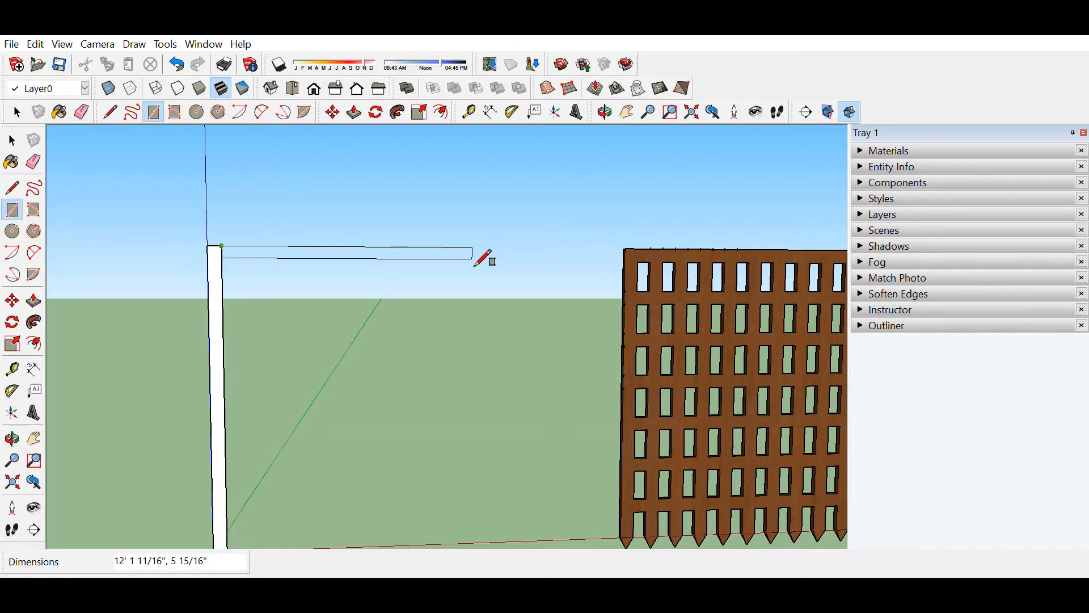
text(12',)
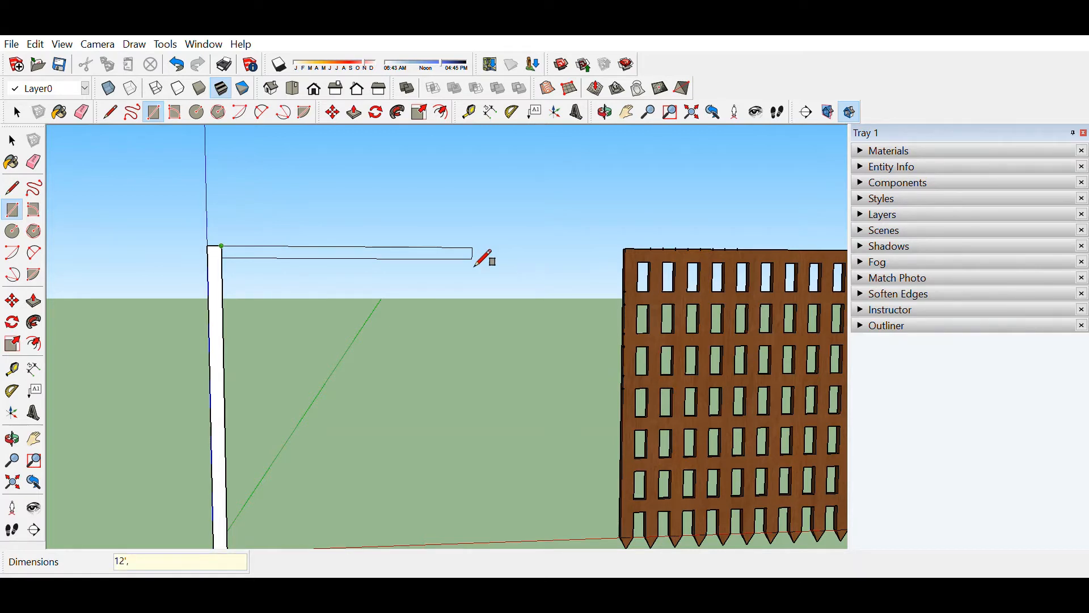
text( 8)
key(Return)
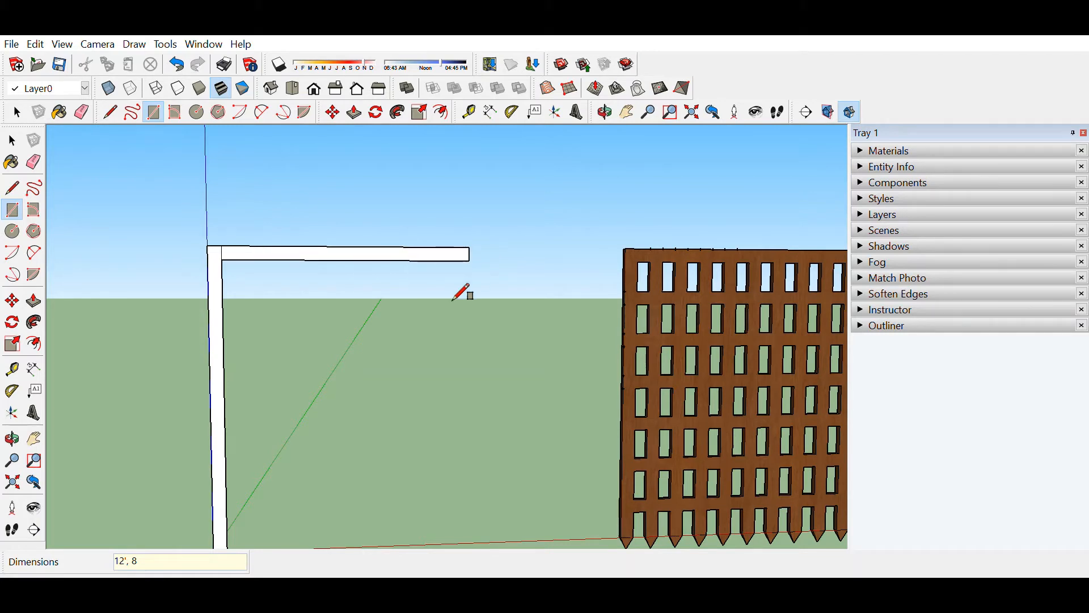
Place a guide point 8" from the post's inner corner along the top rail's upper edge with the Tape Measure.
shift+middle_drag(323, 312, 446, 284)
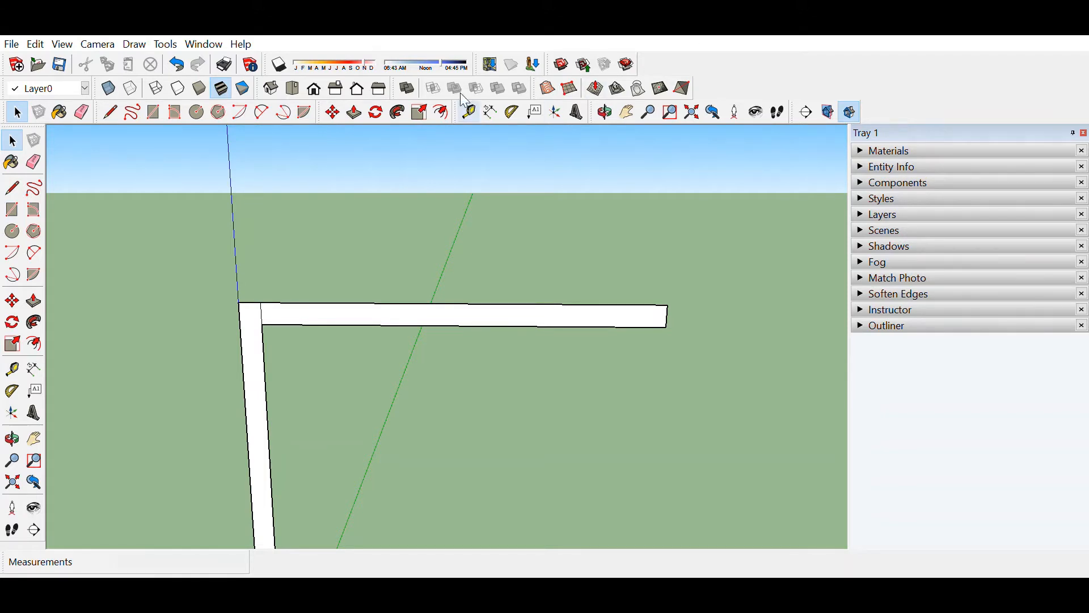
click(468, 112)
click(262, 303)
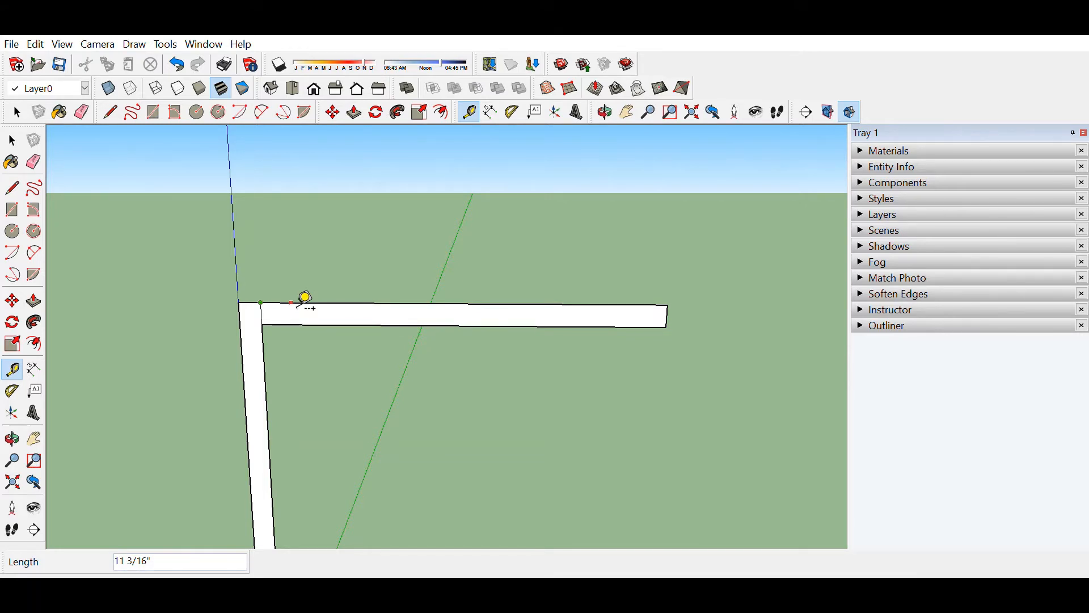
scroll(305, 297, up, 2)
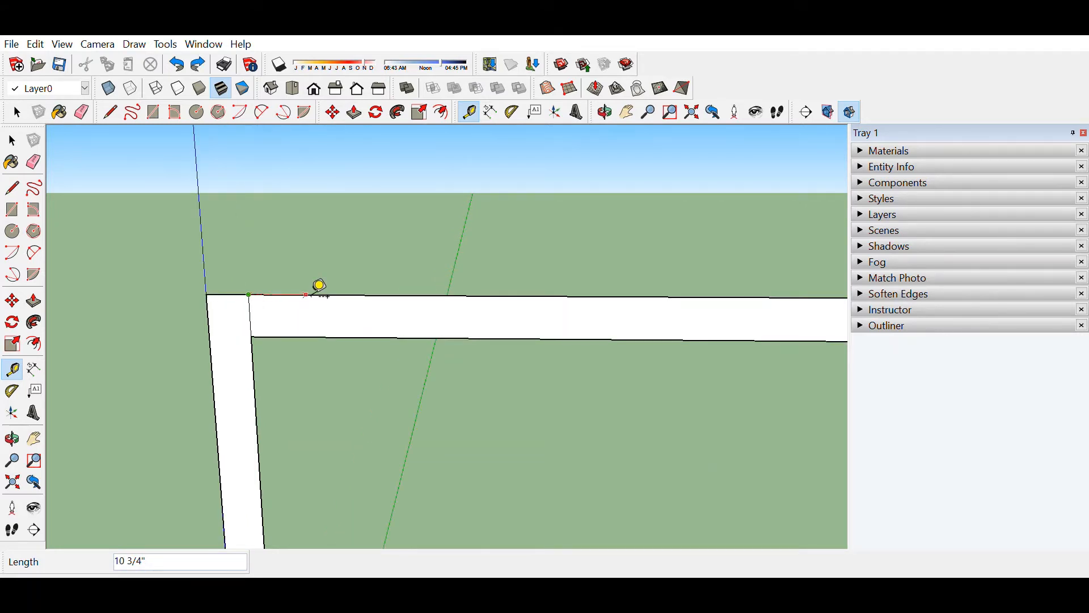
text(8)
key(Return)
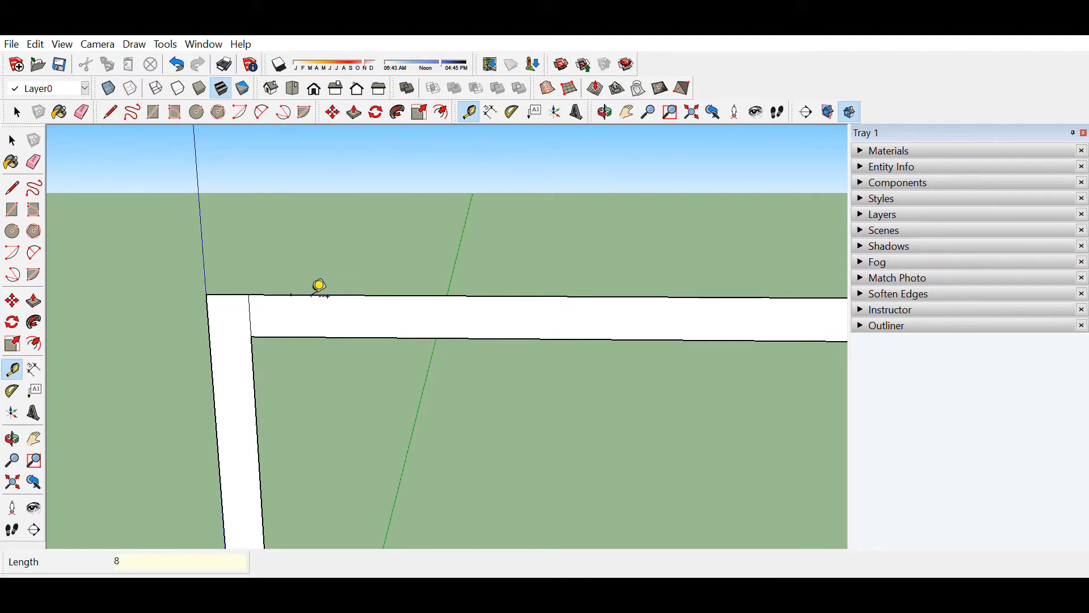
Add six more guide points along the top rail's upper edge, each 8" from the previous one.
click(292, 295)
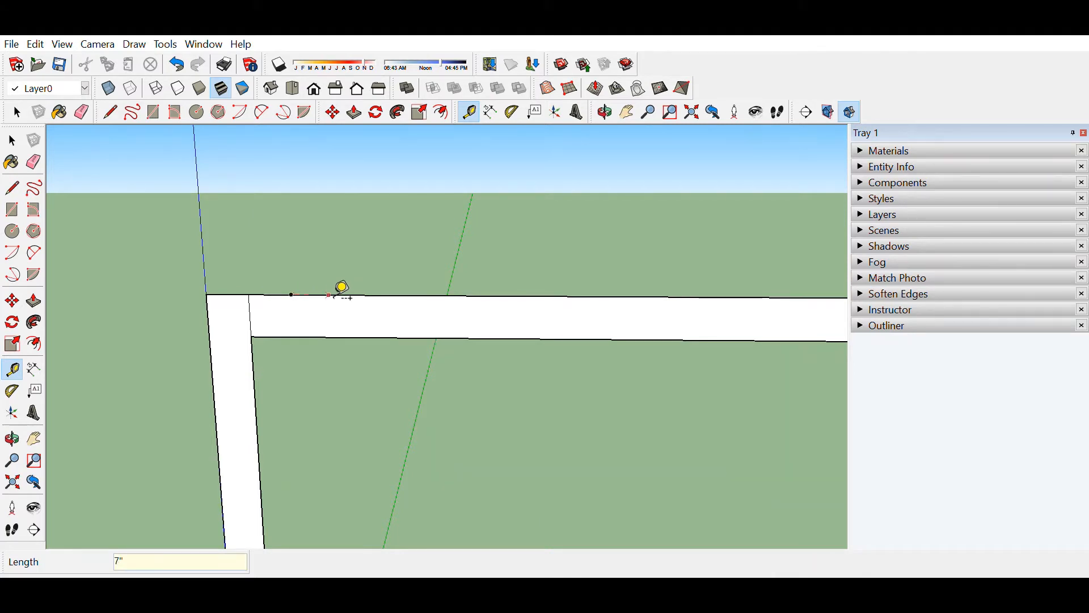
text(8)
key(Return)
click(333, 295)
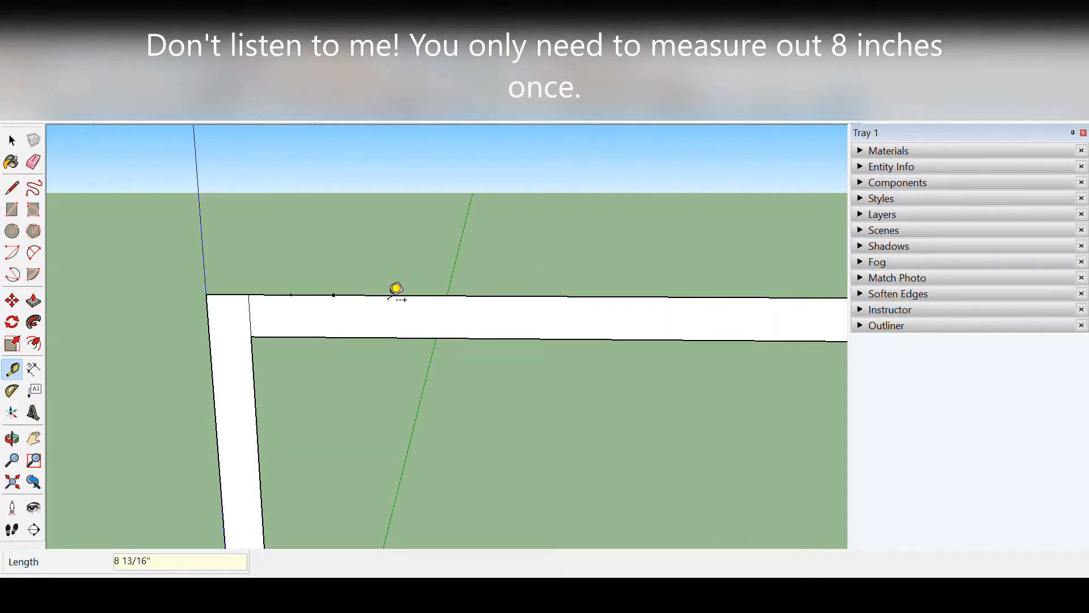
text(8)
key(Return)
click(376, 295)
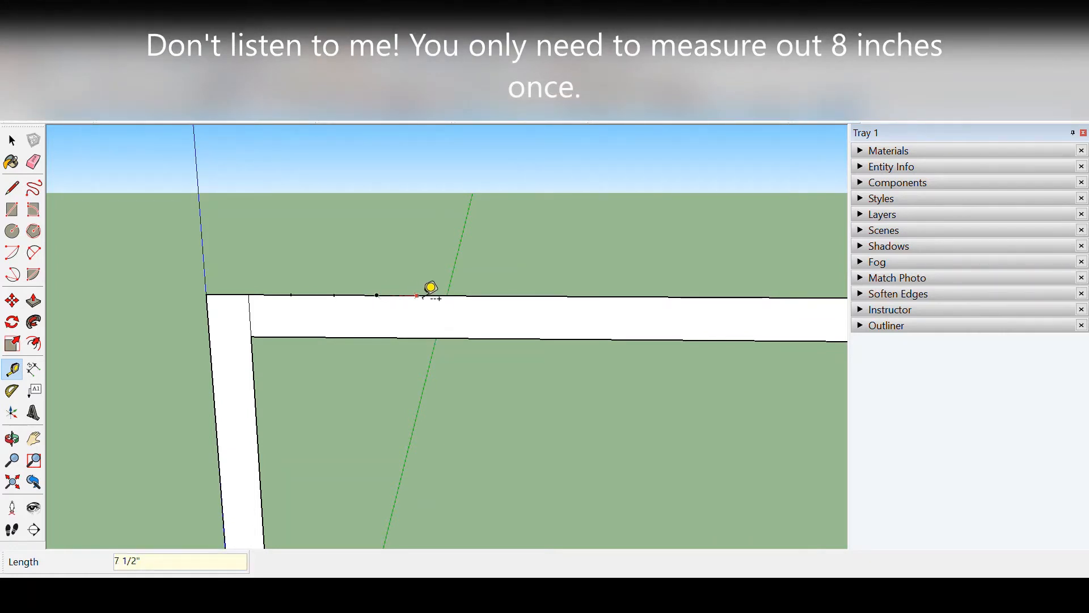
text(8)
key(Return)
click(420, 295)
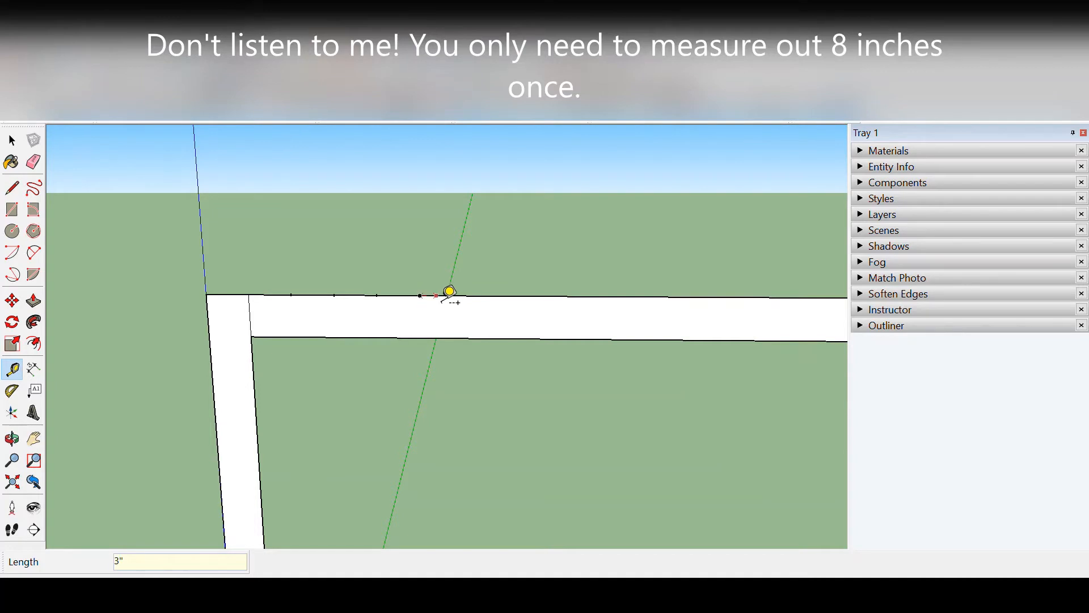
text(8)
key(Return)
click(464, 295)
text(8)
key(Return)
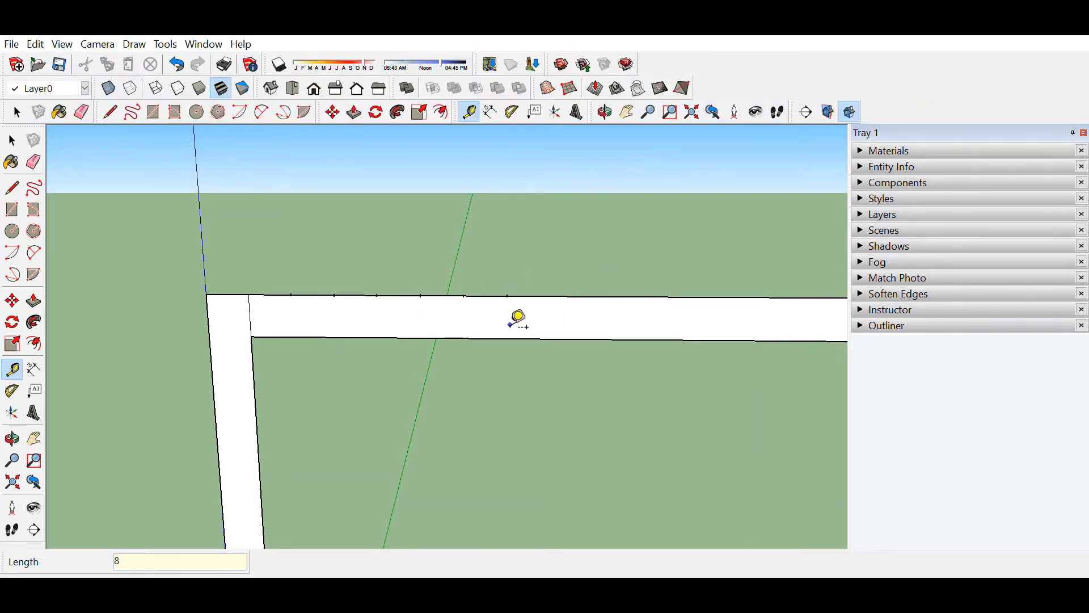
click(509, 296)
text(8)
key(Return)
Copy the vertical post face 1' 4" along the top rail and array the copy 9x.
scroll(567, 346, down, 1)
scroll(386, 255, down, 2)
click(17, 112)
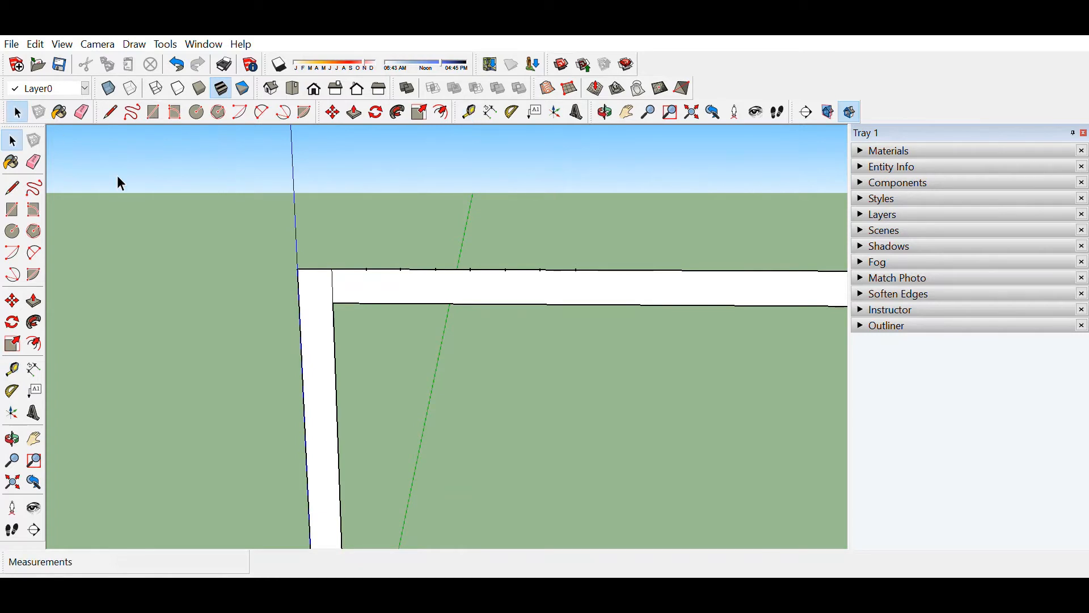
click(331, 287)
scroll(432, 304, down, 2)
shift+middle_drag(566, 312, 532, 245)
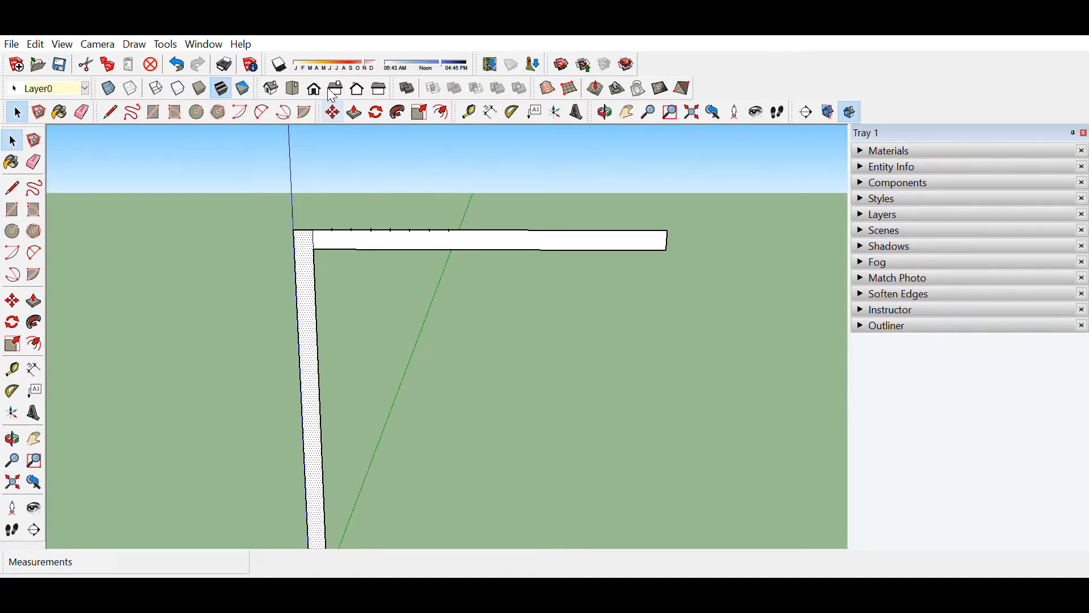
click(333, 112)
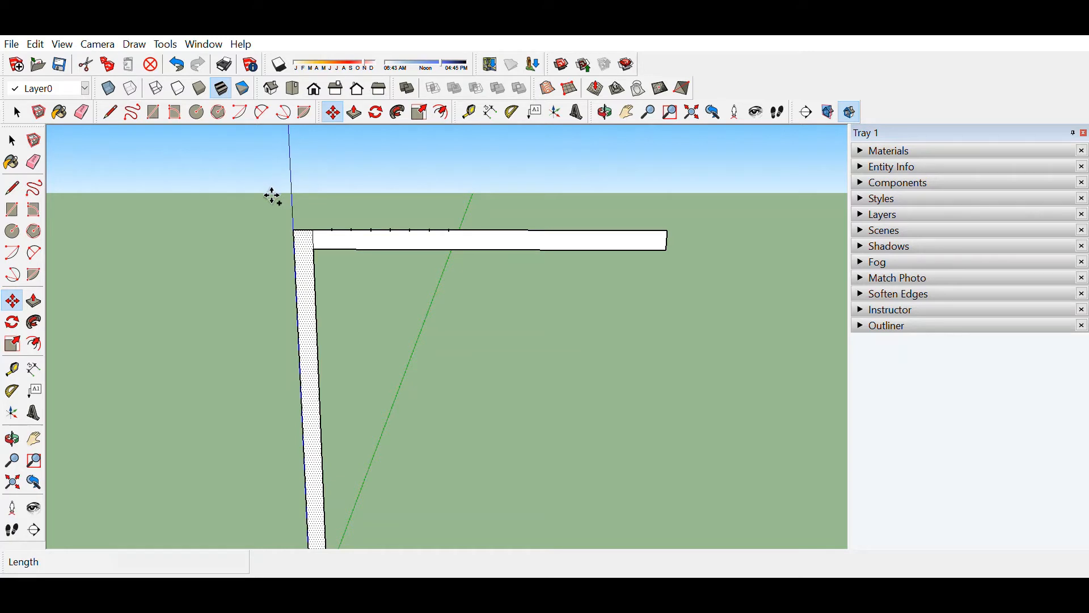
click(307, 228)
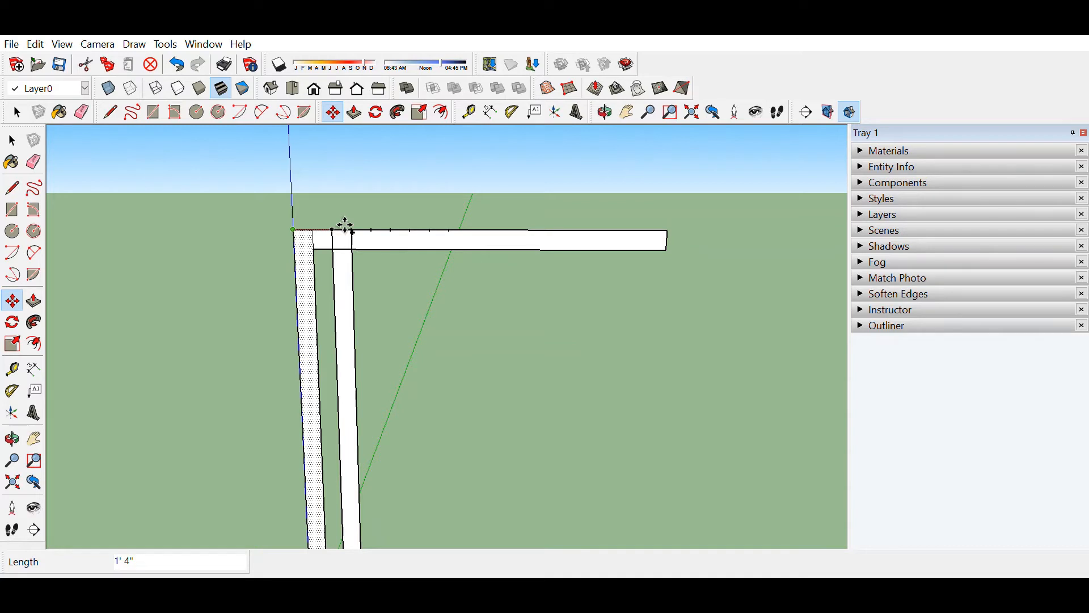
click(351, 228)
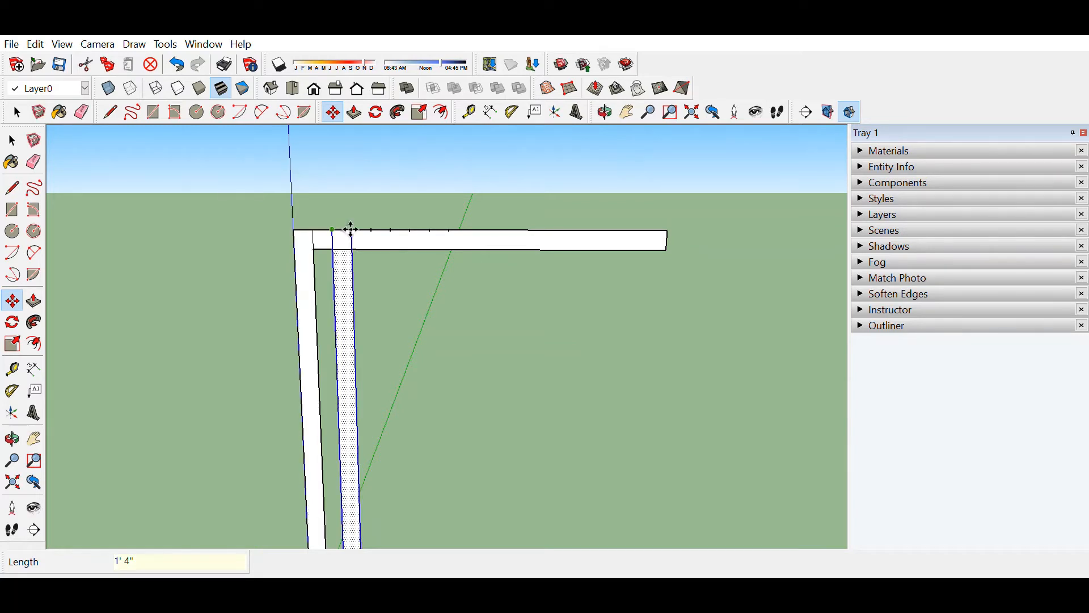
text(9x)
key(Return)
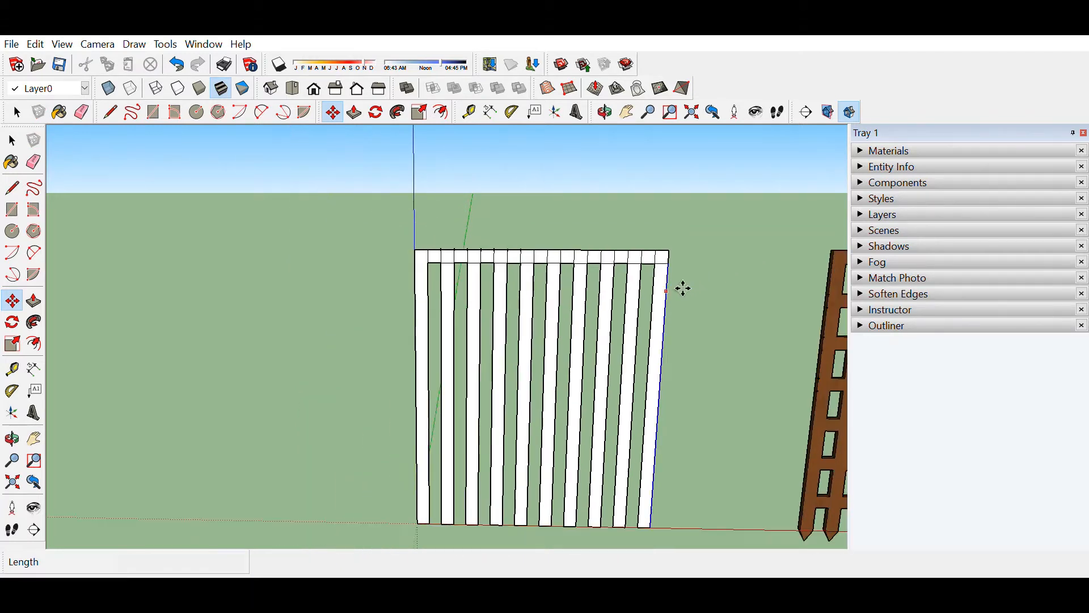
Erase the vertical post lines crossing the top rail, keeping the line beside the first post.
key(o)
drag(683, 288, 716, 215)
key(m)
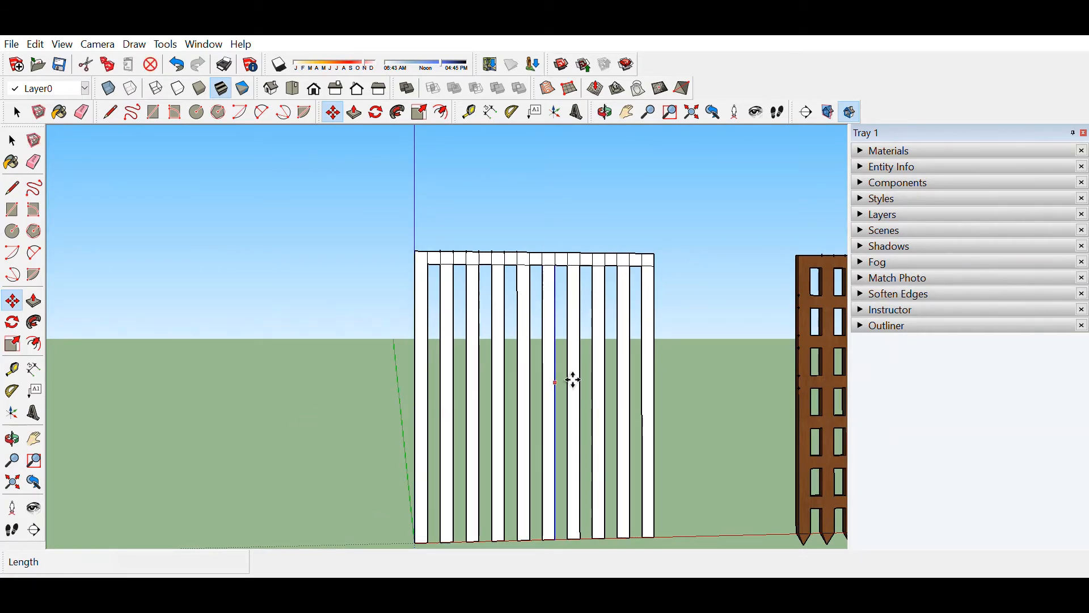
scroll(574, 377, up, 1)
scroll(389, 228, up, 3)
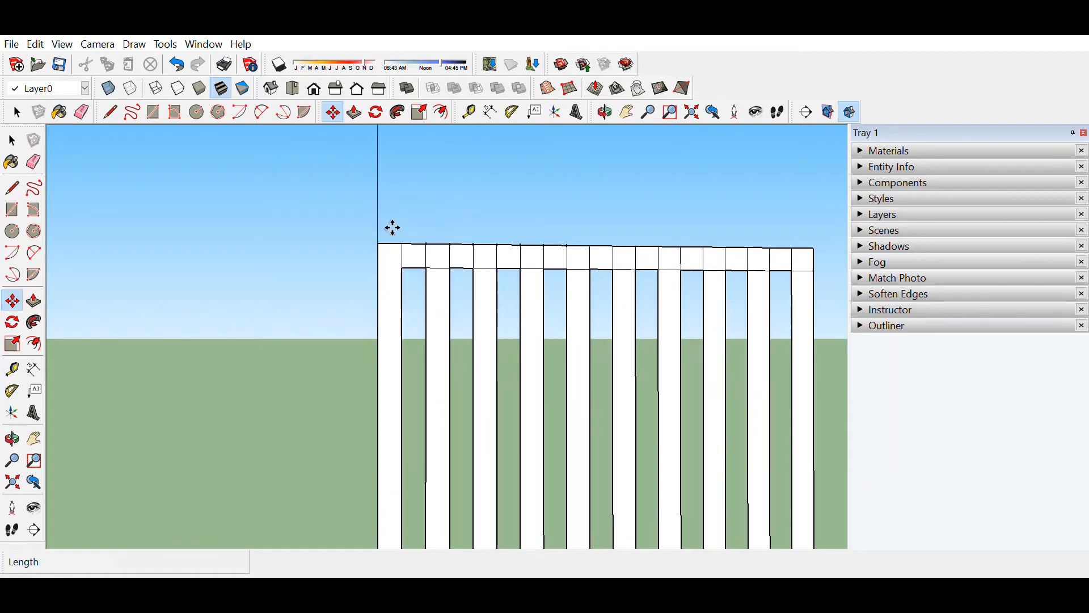
click(81, 112)
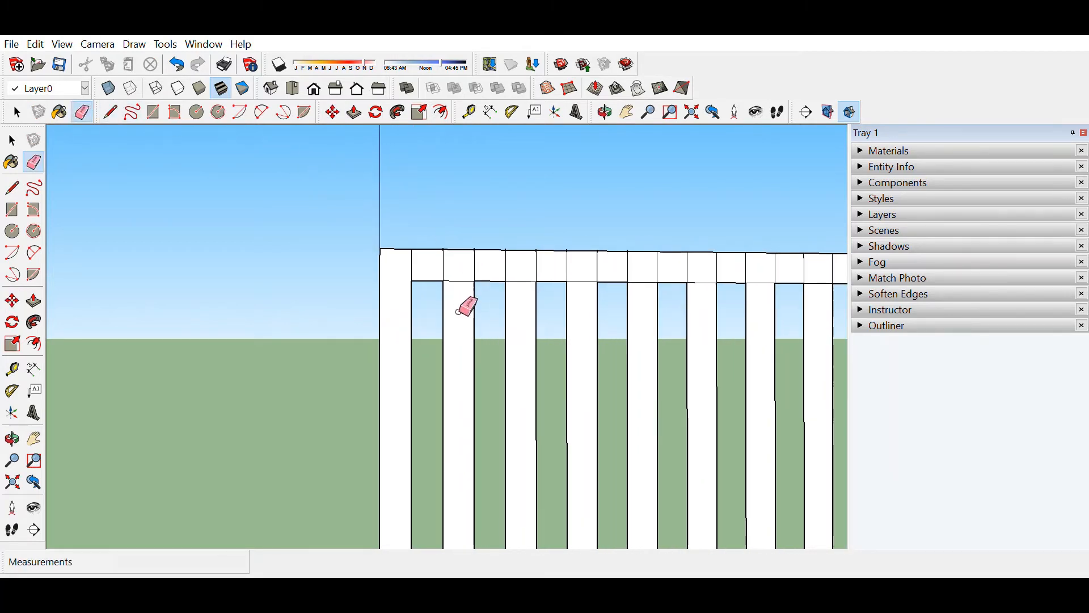
drag(443, 262, 795, 272)
shift+middle_drag(754, 272, 527, 274)
drag(574, 276, 697, 269)
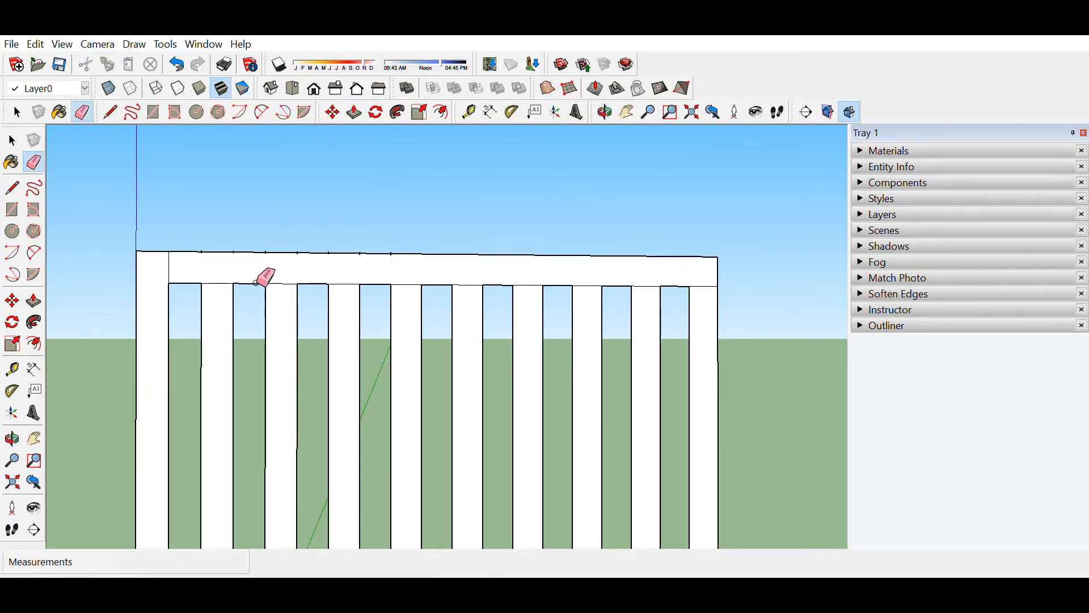
Place a guide point 18" below the top rail's lower edge along the first post's inner edge with the Tape Measure.
scroll(263, 277, down, 2)
middle_drag(272, 277, 277, 277)
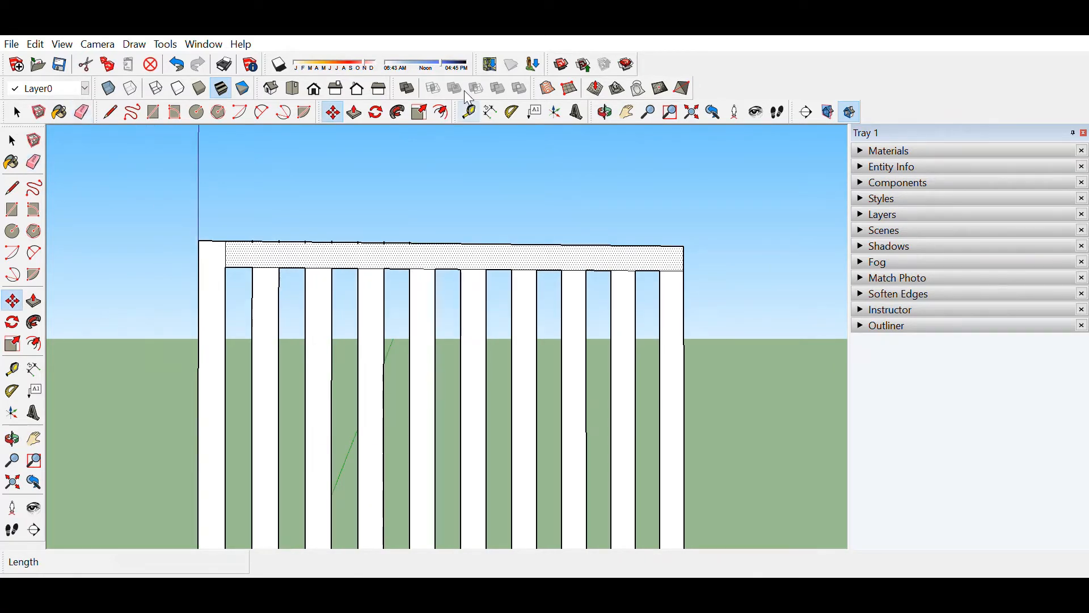
click(468, 112)
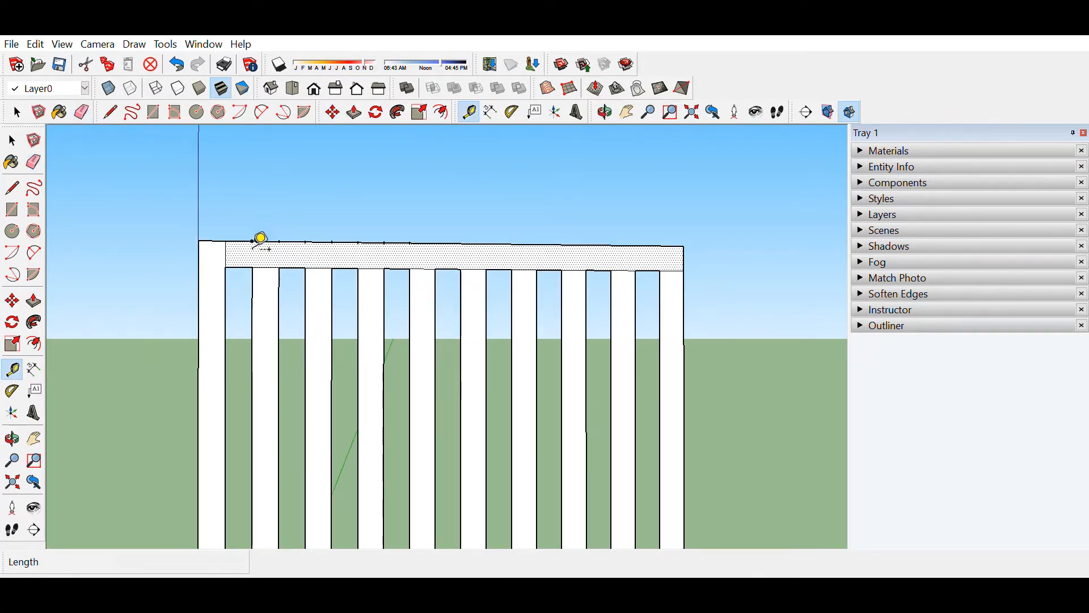
click(226, 267)
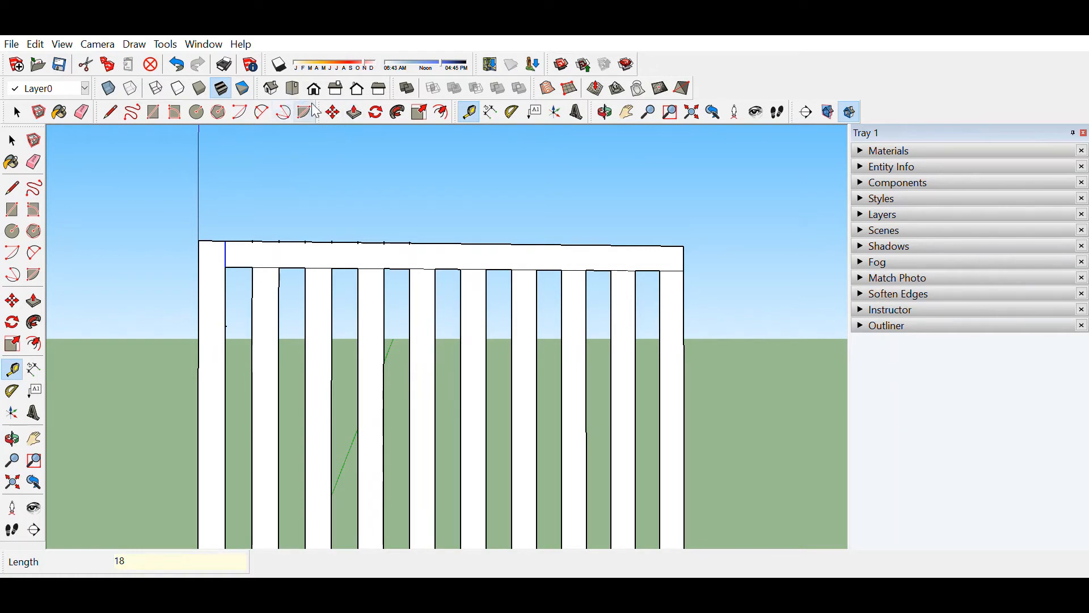
Copy the top rail face 2' 2" down to the guide point and array the copy 6x.
click(17, 112)
click(253, 253)
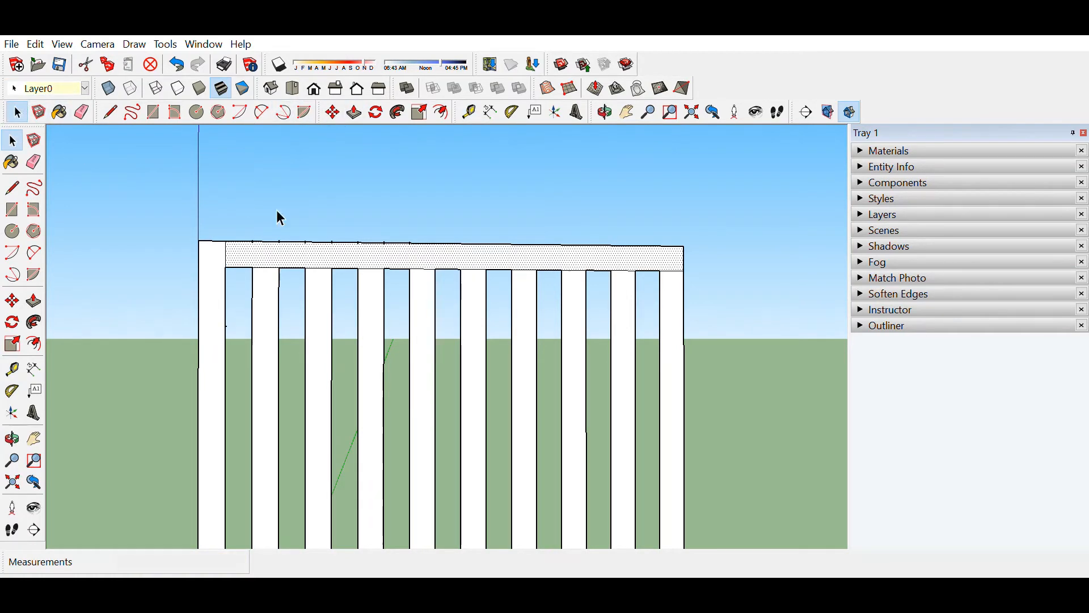
key(m)
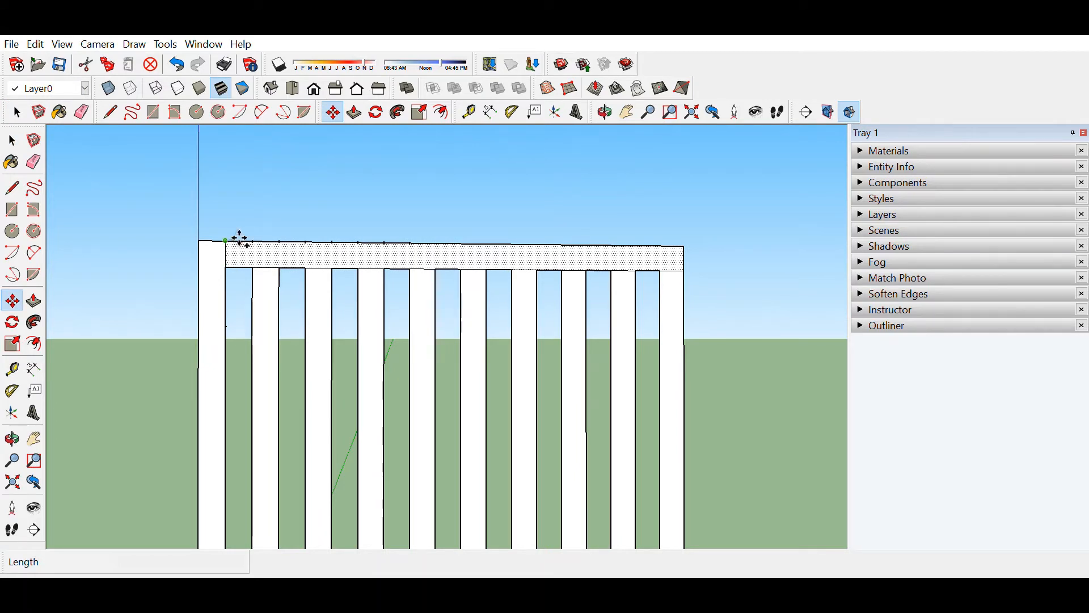
click(237, 241)
key(ctrl)
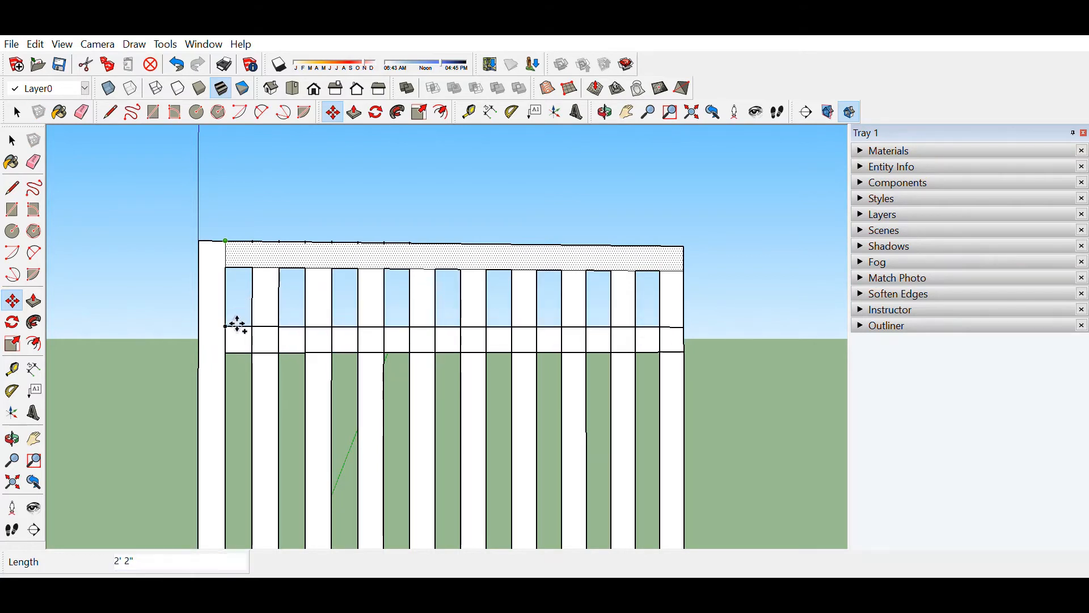
click(237, 326)
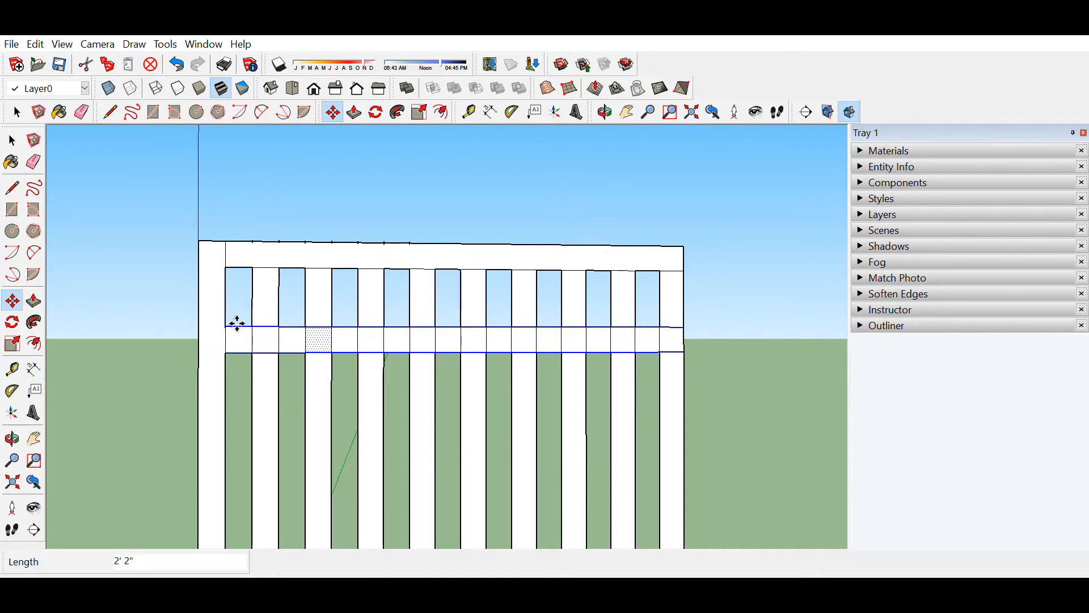
text(6x)
key(Return)
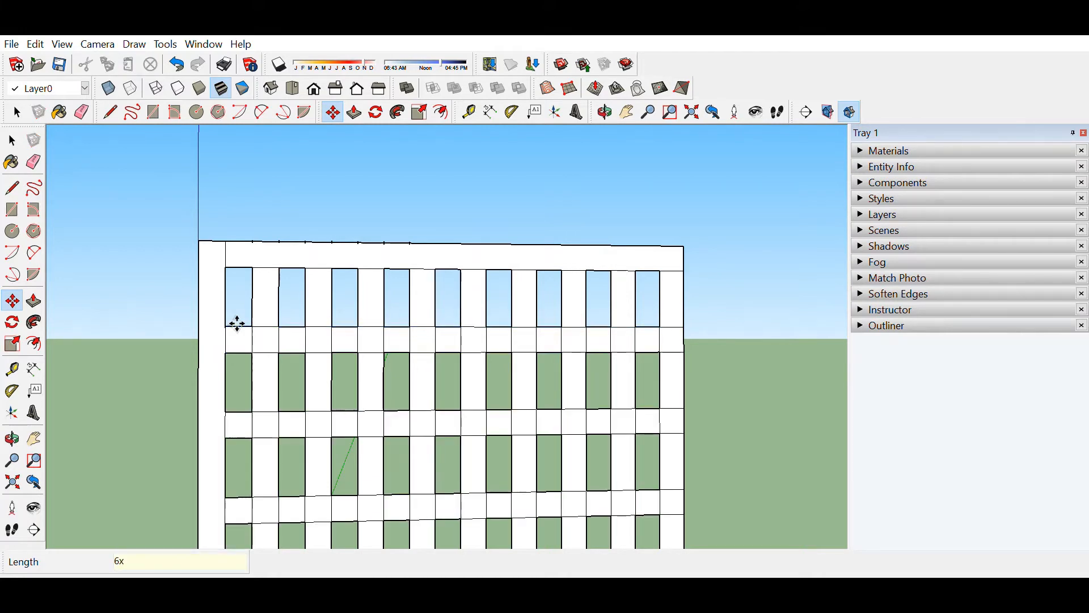
Erase the remaining line between the first post and the top rail of the white lattice.
scroll(237, 326, down, 8)
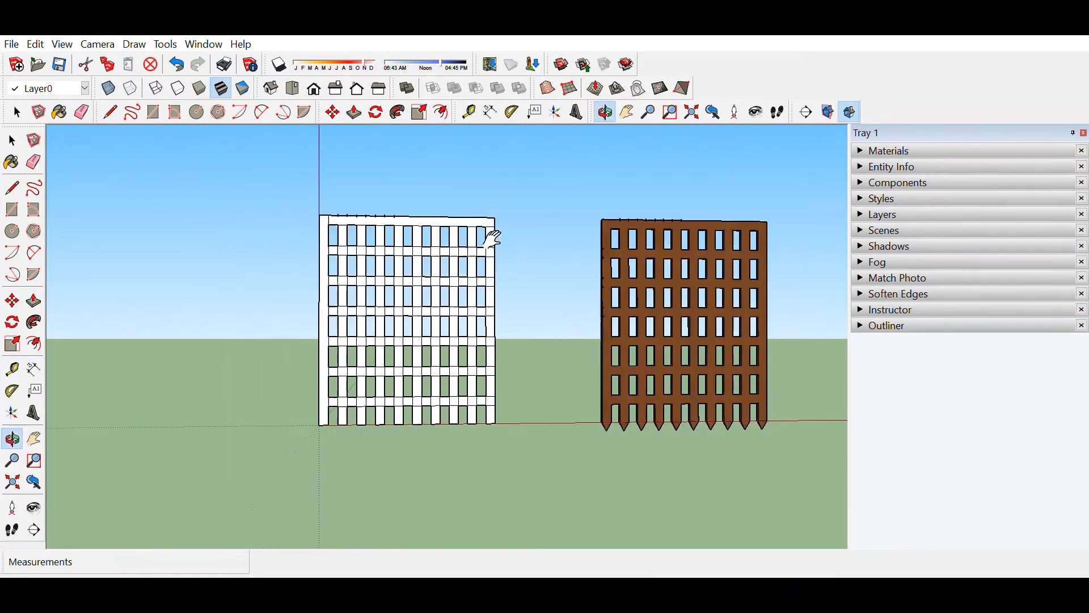
scroll(418, 244, up, 10)
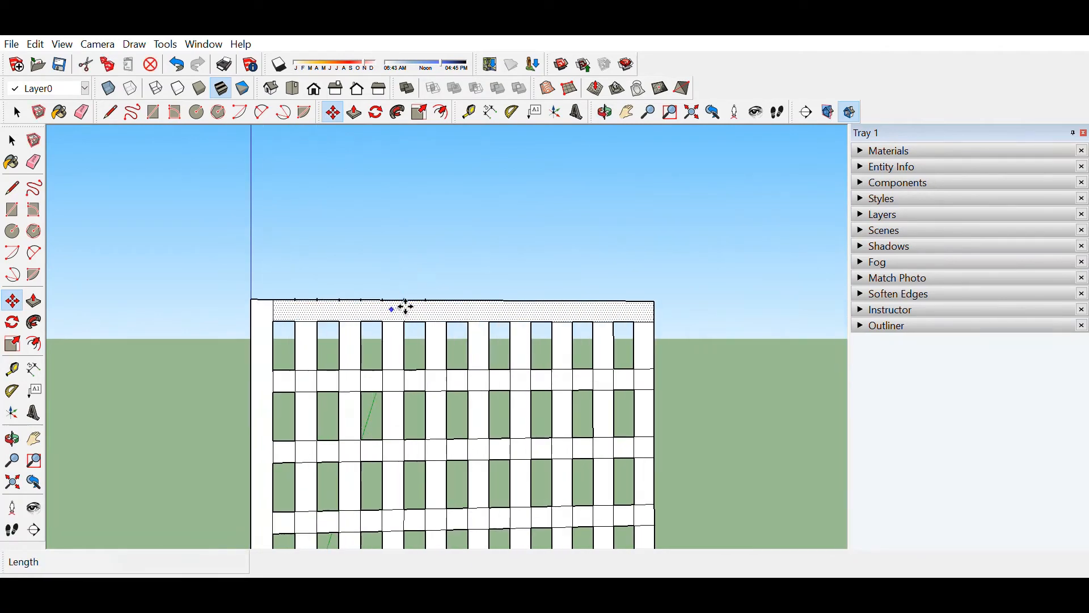
click(81, 112)
scroll(606, 398, down, 2)
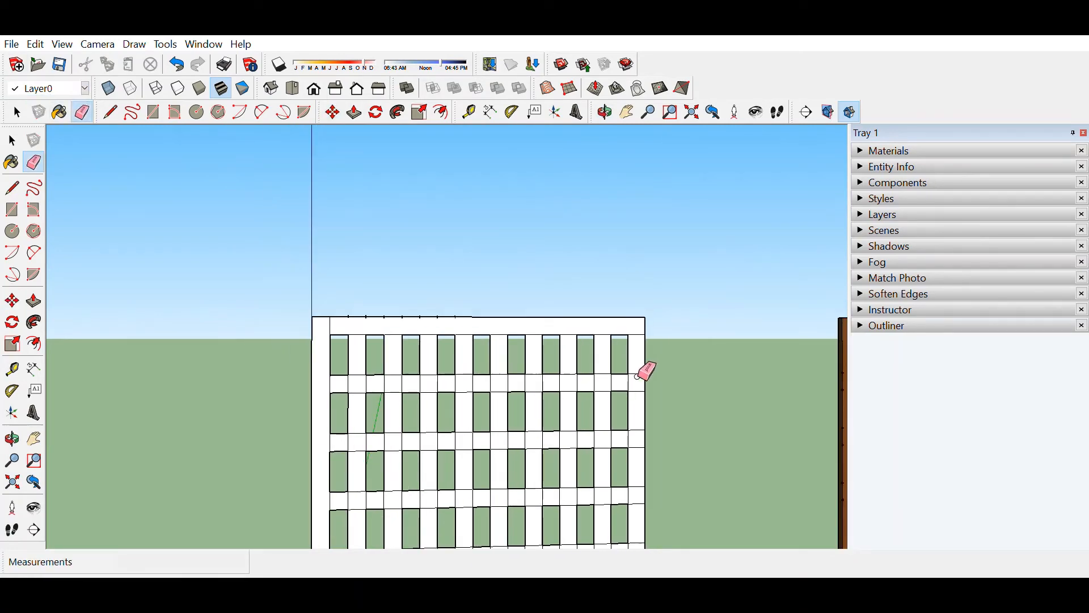
shift+middle_drag(641, 363, 641, 361)
shift+middle_drag(375, 231, 370, 228)
mouse_move(723, 255)
shift+middle_down()
mouse_move(659, 274)
mouse_move(481, 243)
shift+middle_up()
scroll(346, 293, down, 1)
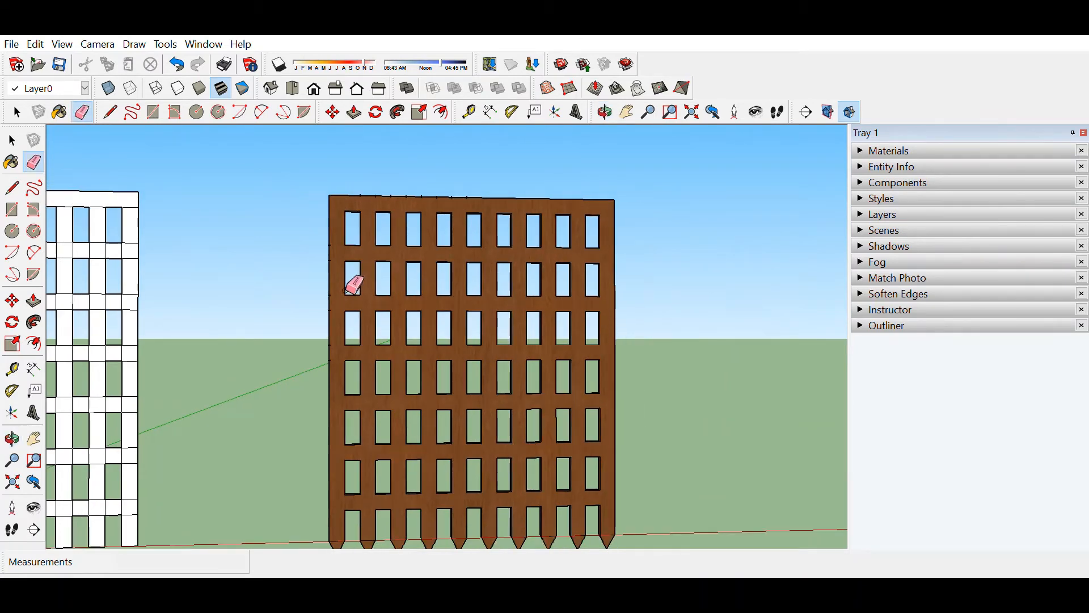
shift+middle_drag(638, 305, 686, 309)
click(257, 213)
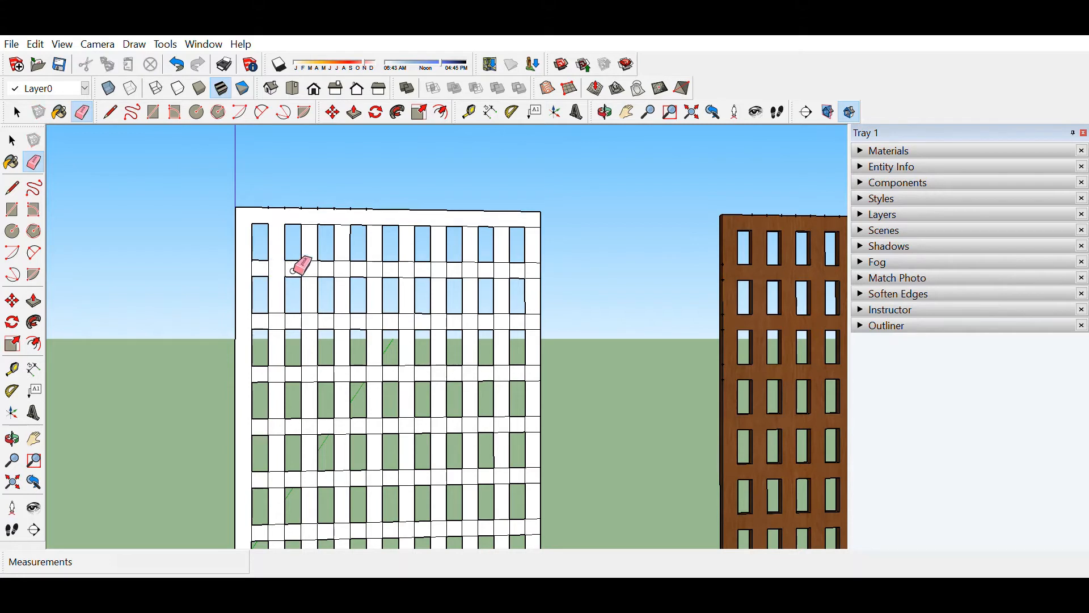
Erase the rail and post lines crossing at the lattice intersections, clearing them column by column.
drag(283, 310, 282, 347)
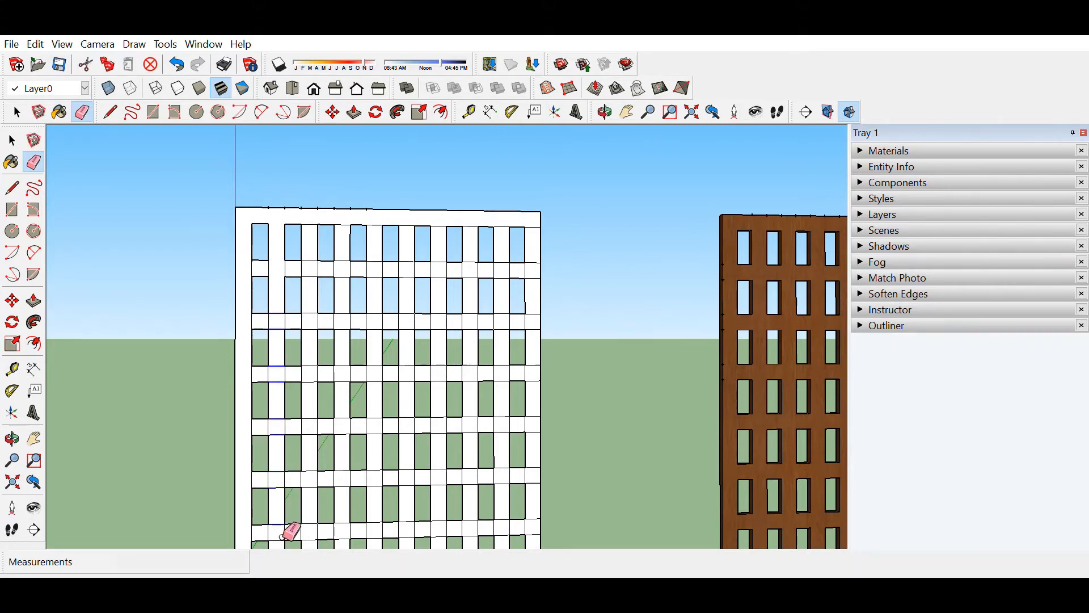
drag(282, 537, 316, 510)
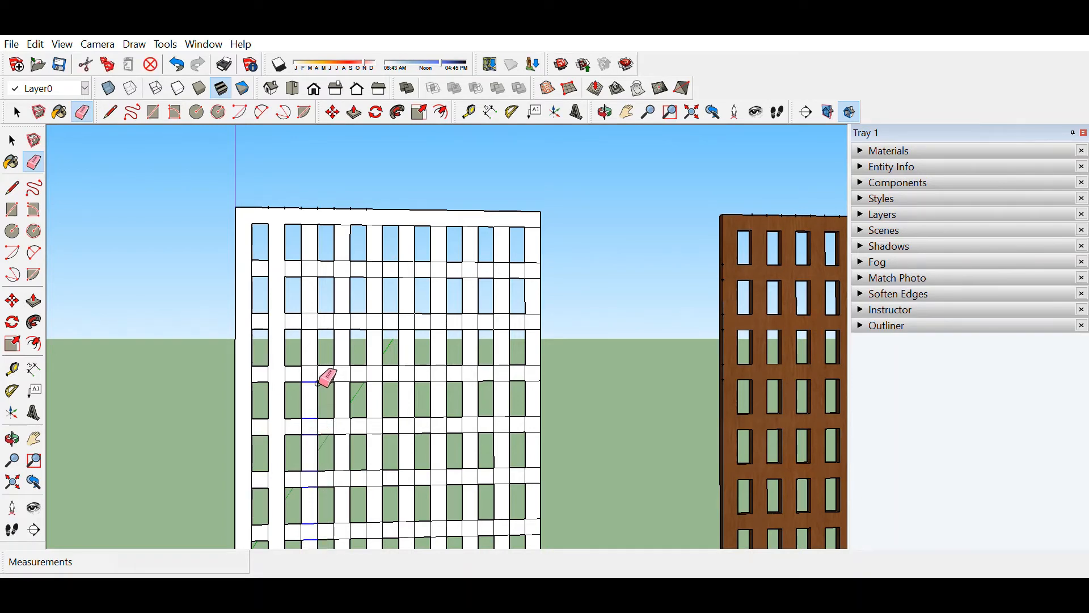
drag(316, 351, 316, 253)
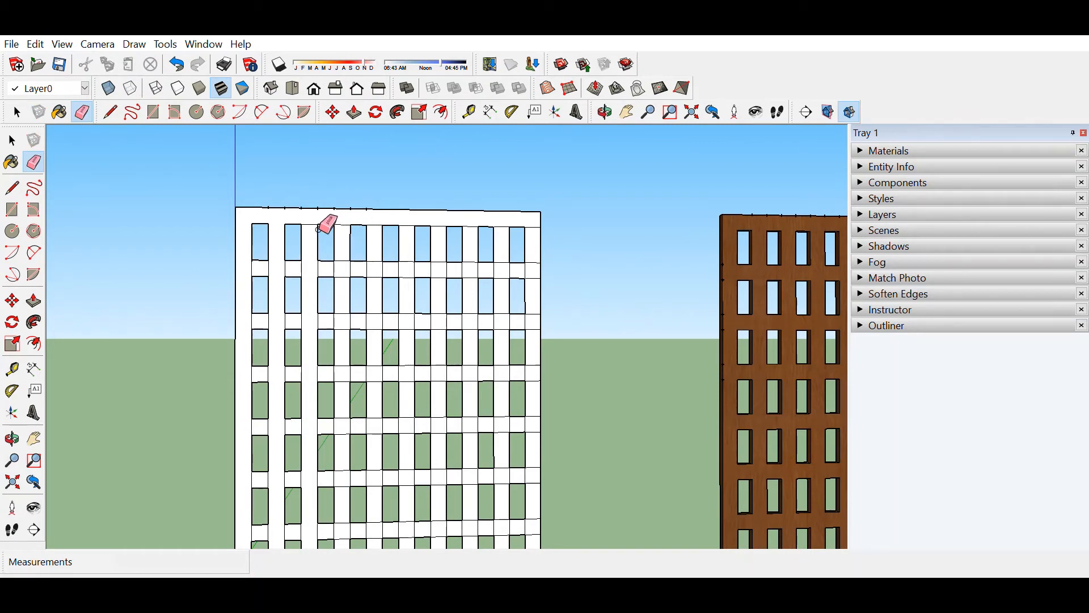
mouse_move(371, 231)
mouse_down()
mouse_move(377, 220)
mouse_move(346, 240)
mouse_move(346, 274)
mouse_move(376, 242)
mouse_move(380, 264)
mouse_move(410, 269)
mouse_up()
drag(410, 269, 410, 283)
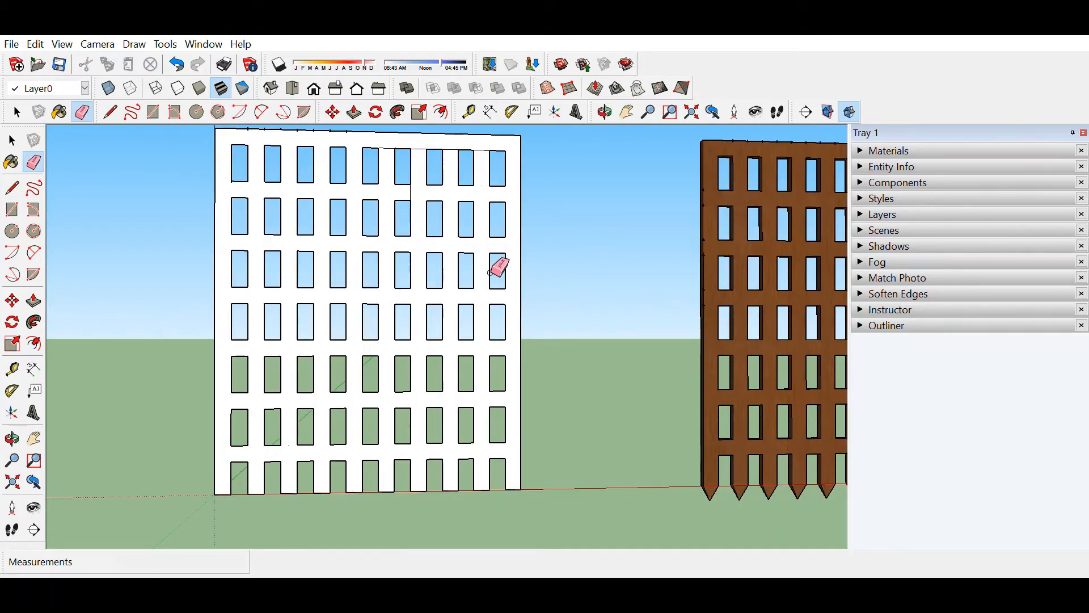
scroll(498, 265, down, 1)
mouse_move(496, 266)
middle_down()
mouse_move(446, 294)
mouse_move(495, 317)
mouse_move(494, 284)
mouse_move(397, 311)
mouse_move(390, 287)
mouse_move(443, 205)
middle_up()
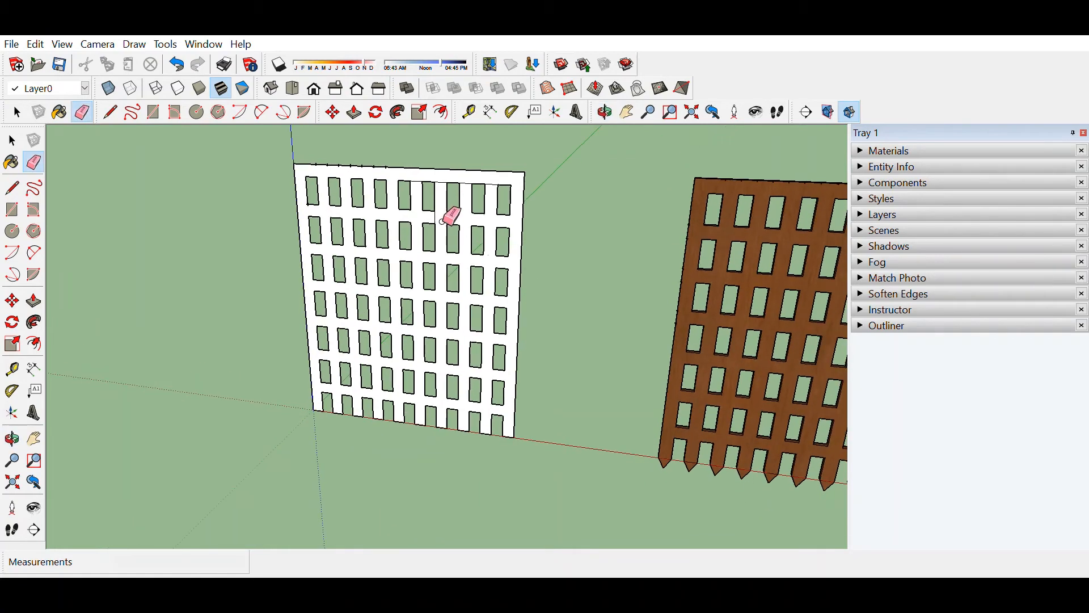
mouse_move(360, 304)
middle_down()
mouse_move(518, 295)
mouse_move(450, 285)
mouse_move(545, 308)
mouse_move(679, 267)
middle_up()
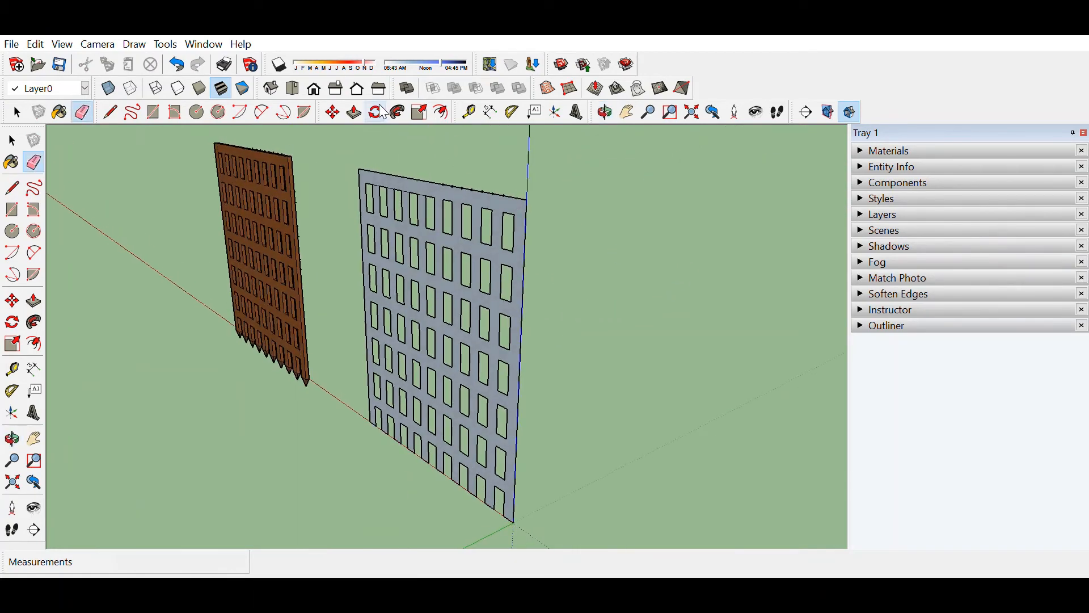
click(354, 112)
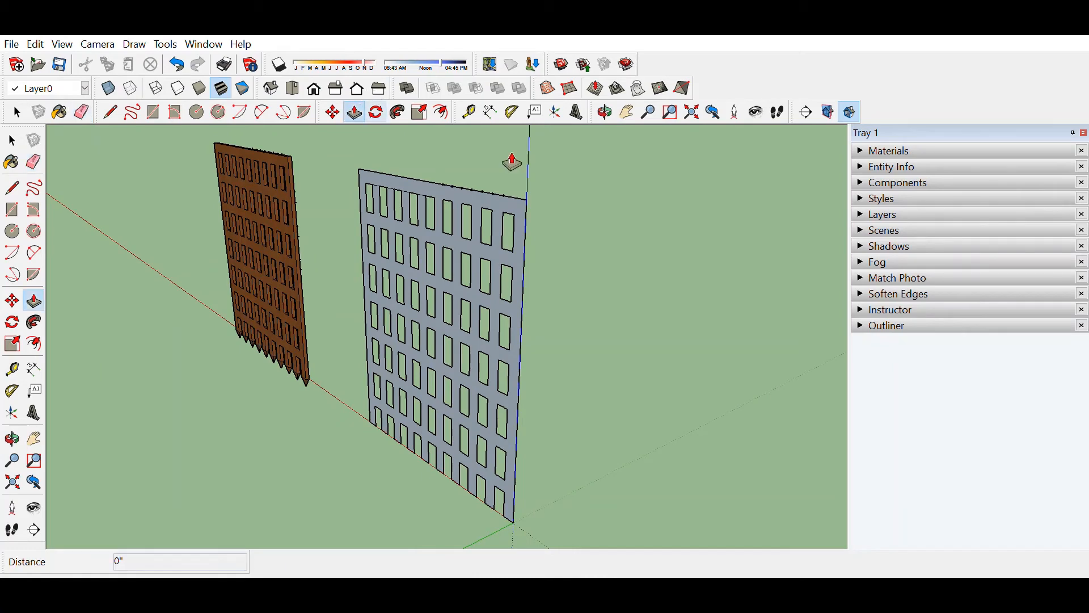
click(519, 196)
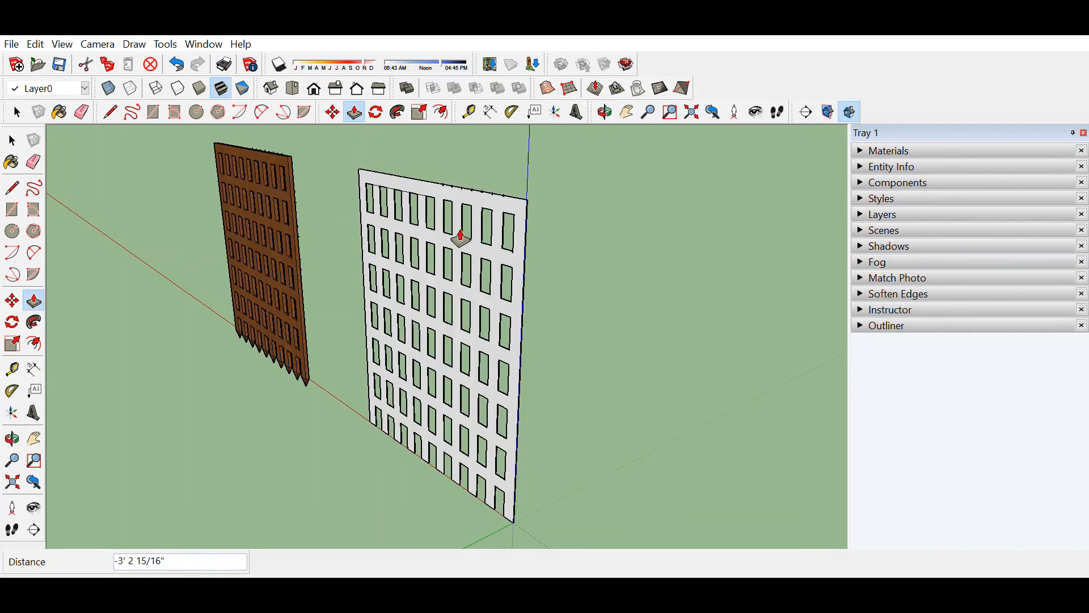
middle_drag(467, 279, 384, 304)
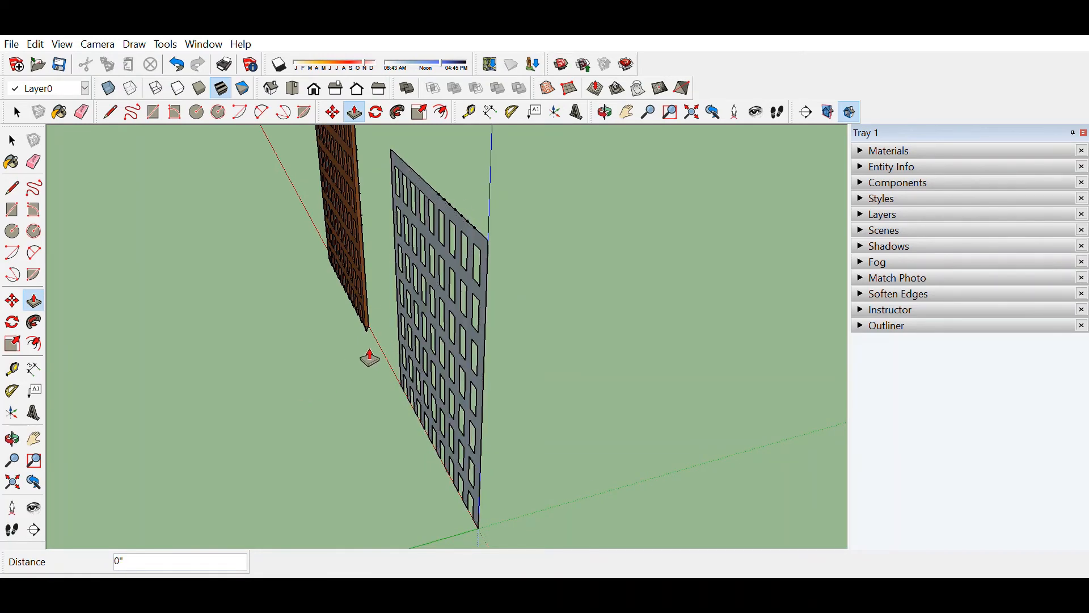
click(487, 240)
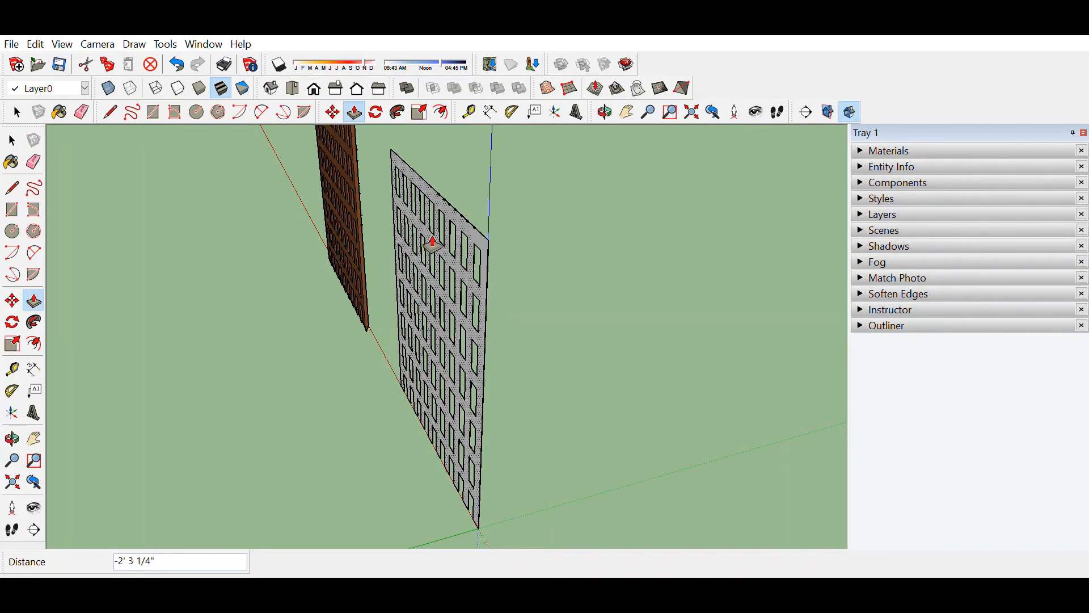
click(489, 242)
scroll(491, 246, up, 2)
middle_drag(493, 245, 500, 196)
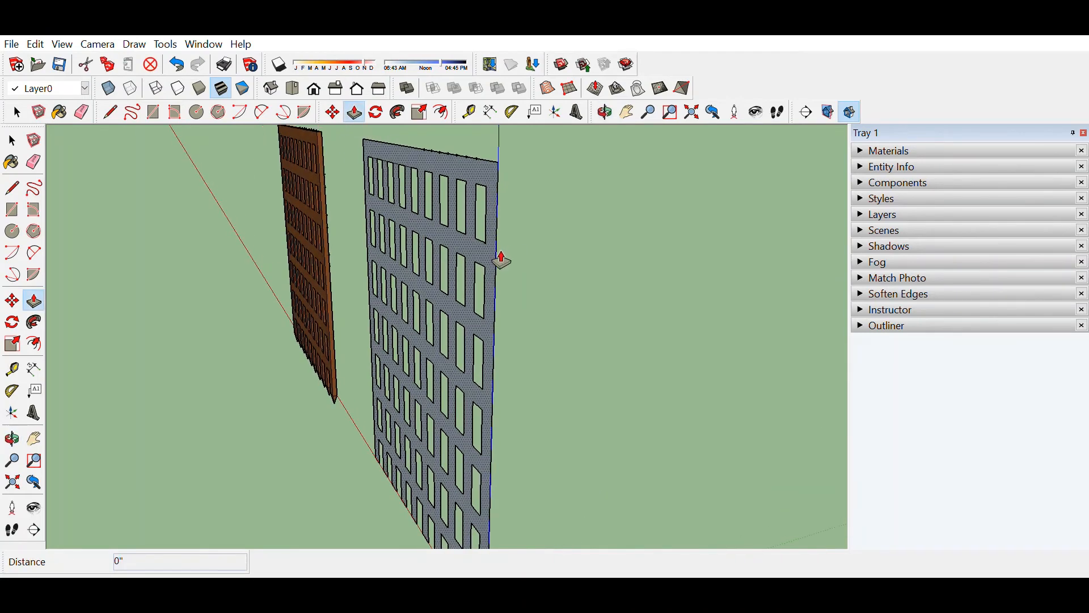
click(468, 262)
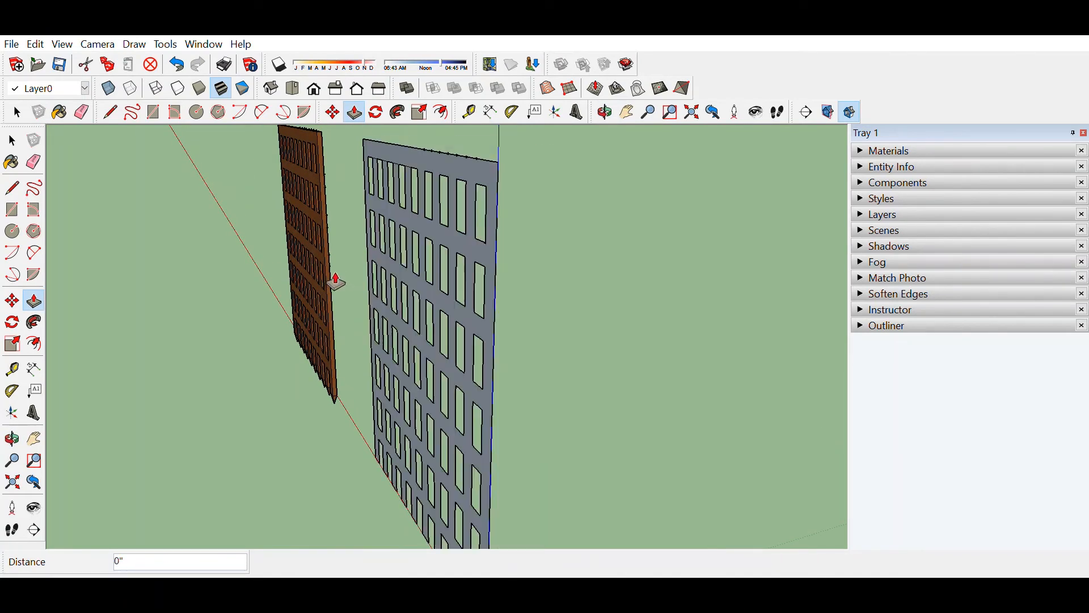
Push/Pull the white lattice face to a thickness of 3".
middle_drag(576, 255, 393, 258)
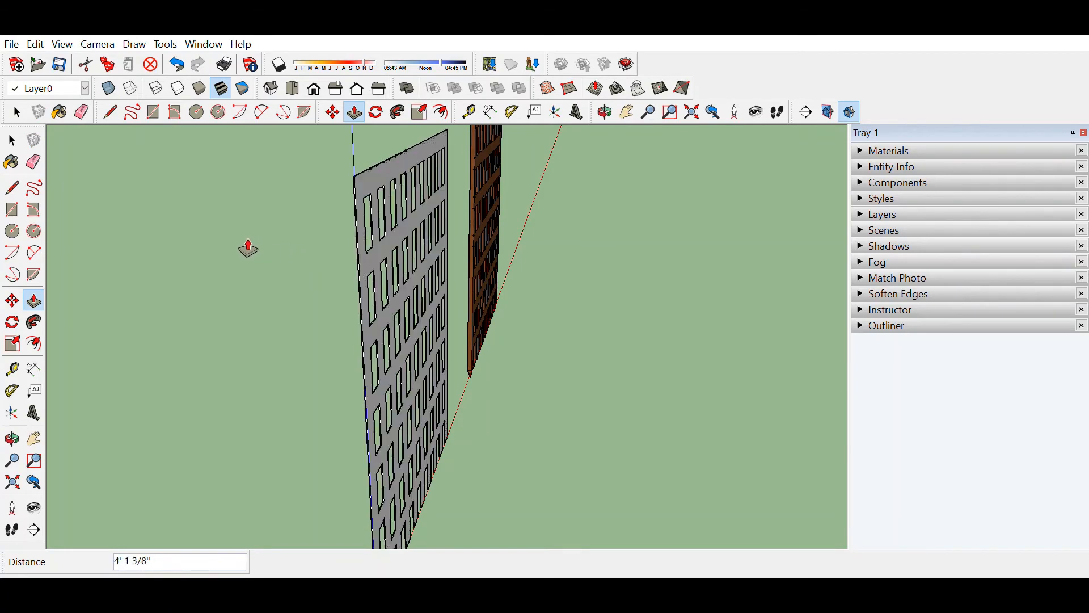
middle_drag(331, 242, 110, 259)
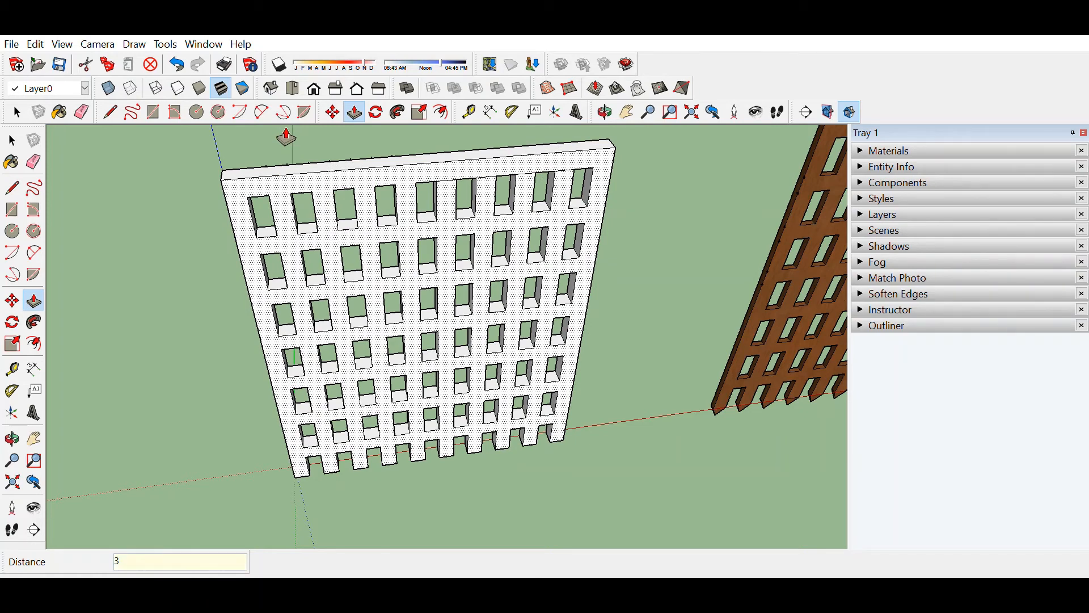
key(Return)
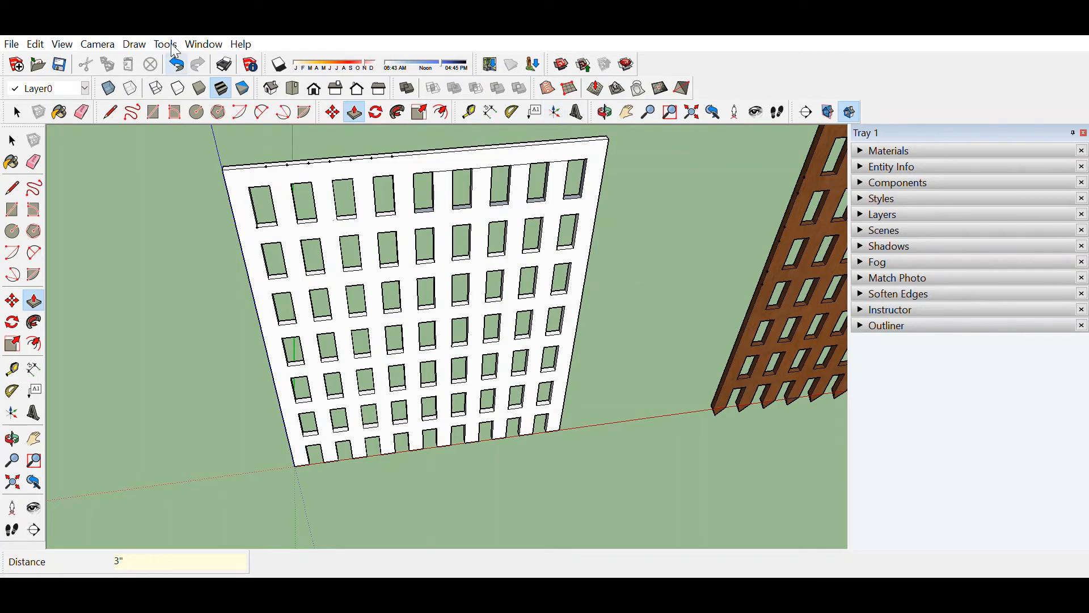
Paint the finished example gate with the Wood Cherry Original material from the Wood collection.
middle_drag(239, 133, 370, 152)
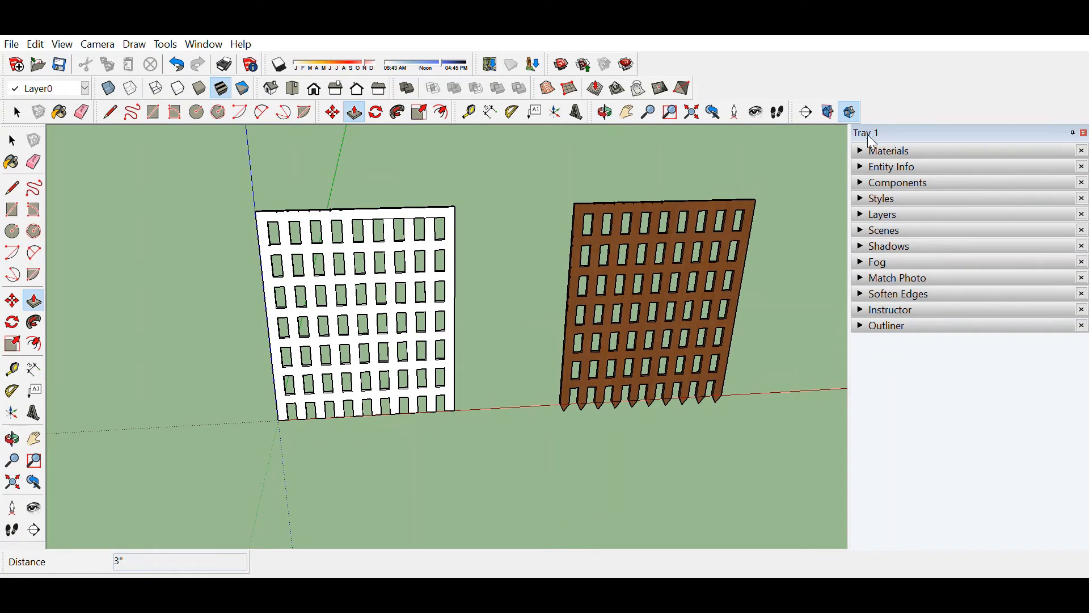
click(879, 150)
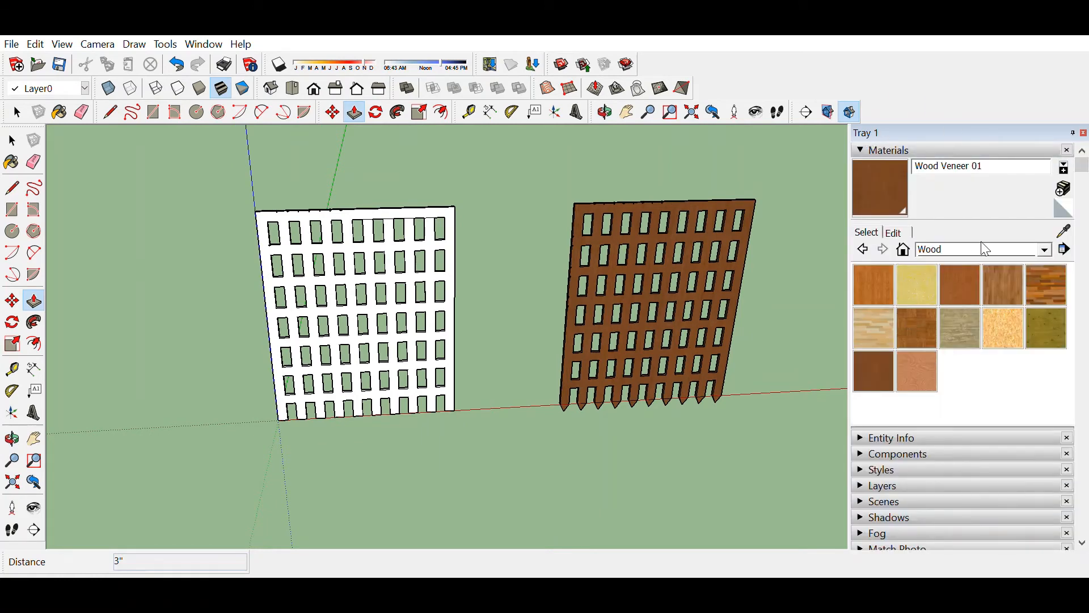
click(961, 272)
mouse_move(749, 264)
middle_down()
mouse_move(755, 256)
mouse_move(570, 319)
mouse_move(562, 291)
middle_up()
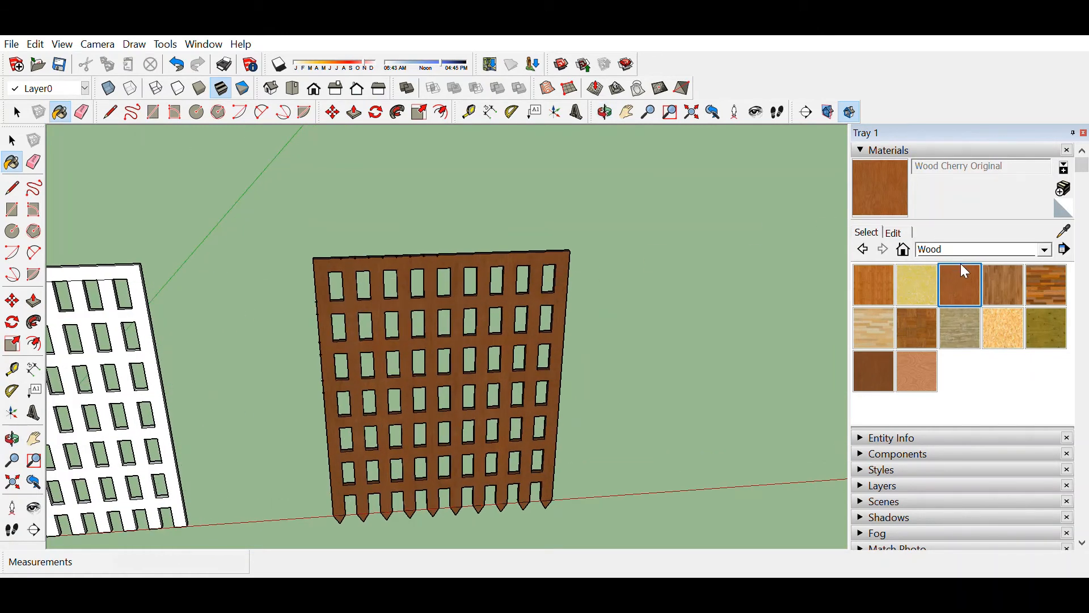
click(551, 258)
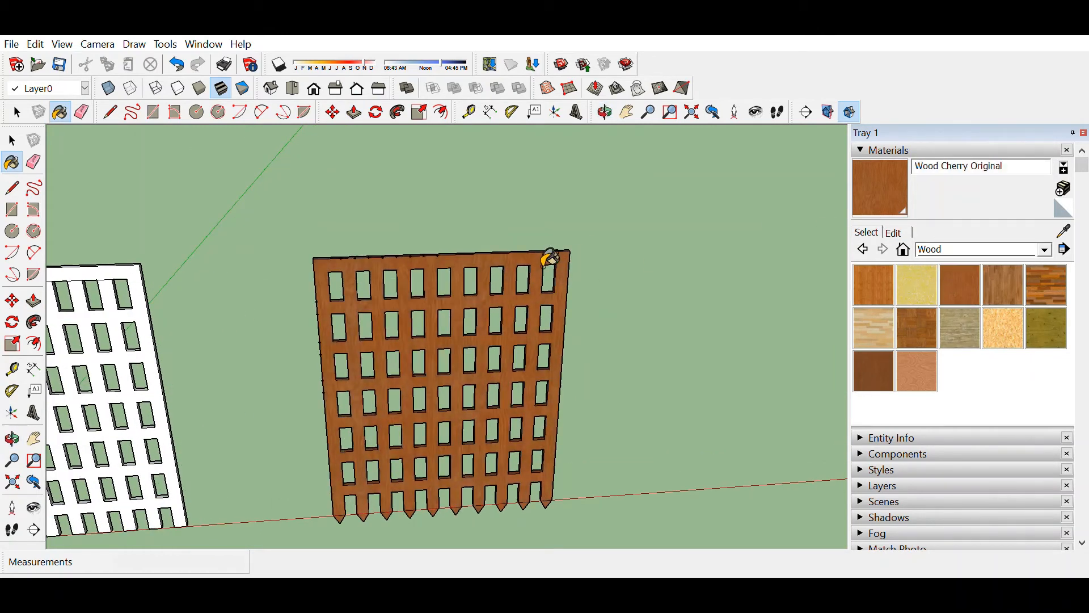
mouse_move(564, 287)
middle_down()
mouse_move(584, 236)
mouse_move(542, 246)
mouse_move(550, 233)
middle_up()
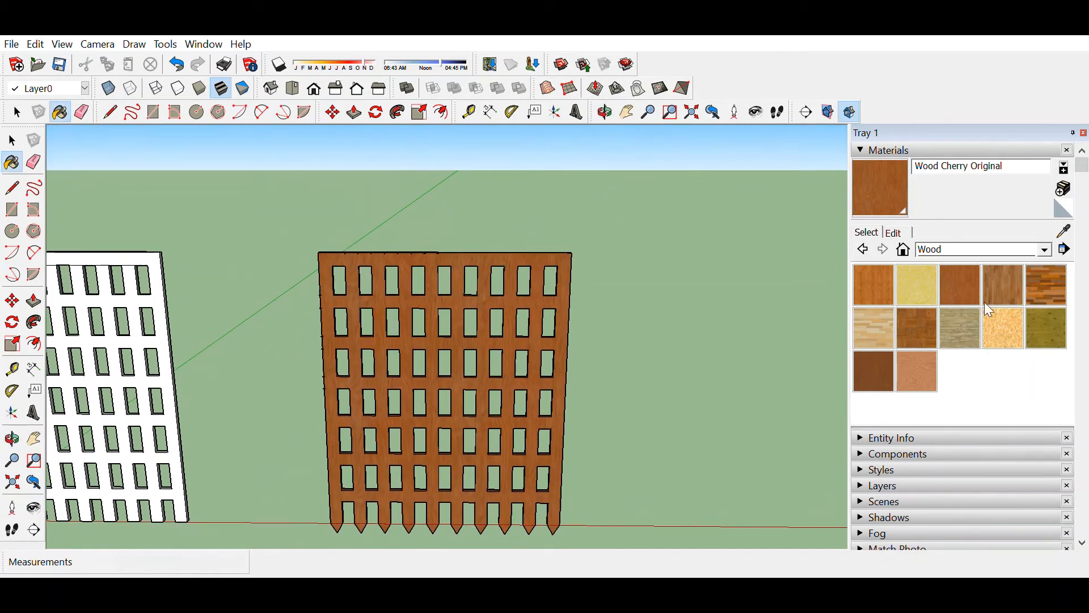
Repaint the finished example gate with the Wood Veneer 01 material and bring both gates into view.
click(874, 370)
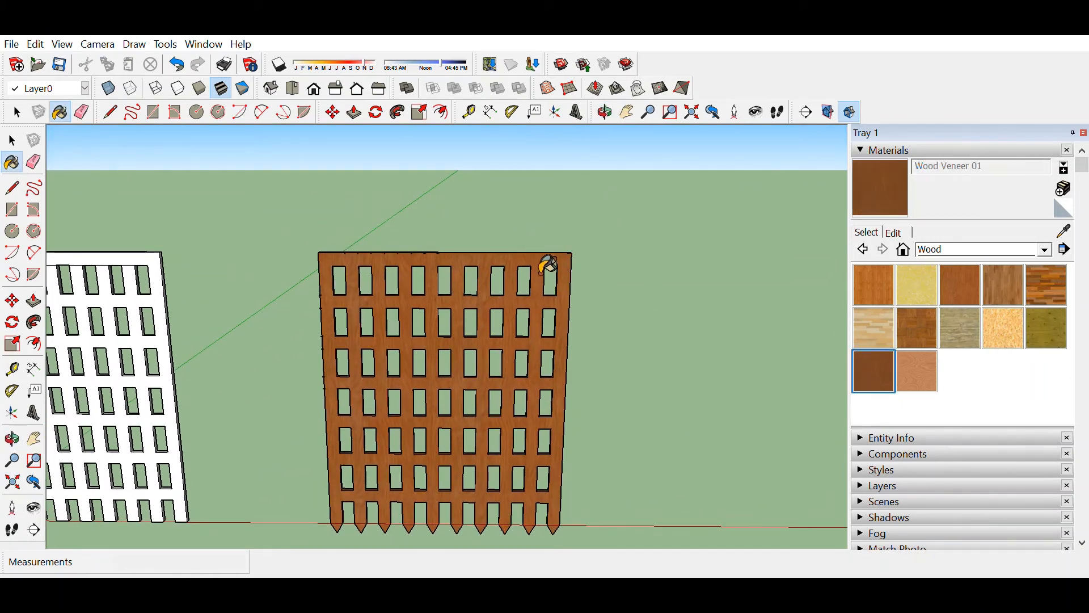
click(539, 275)
scroll(561, 311, down, 1)
mouse_move(553, 312)
middle_down()
mouse_move(508, 336)
mouse_move(270, 291)
mouse_move(104, 177)
mouse_move(14, 164)
mouse_move(21, 193)
middle_up()
mouse_move(526, 232)
middle_down()
mouse_move(474, 257)
mouse_move(418, 263)
mouse_move(594, 189)
mouse_move(774, 202)
mouse_move(671, 253)
mouse_move(788, 282)
mouse_move(605, 269)
mouse_move(573, 248)
mouse_move(724, 270)
mouse_move(705, 297)
mouse_move(618, 273)
middle_up()
key(b)
scroll(382, 348, up, 2)
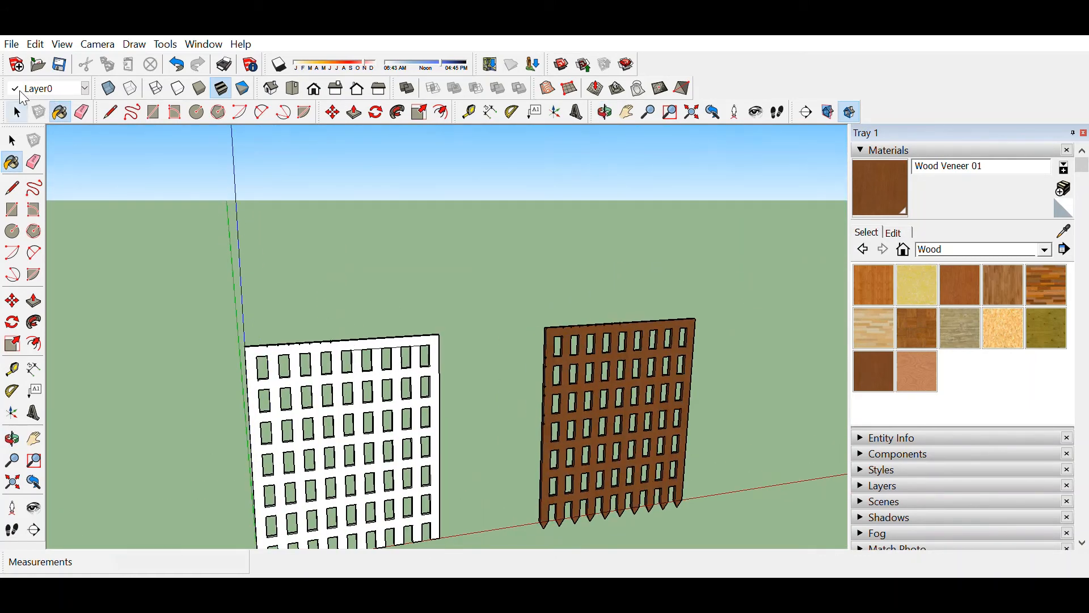
Draw both corner-to-corner diagonals across the bottom face of the gate's first post.
click(17, 111)
middle_drag(499, 338, 560, 261)
mouse_move(552, 182)
middle_down()
mouse_move(520, 360)
mouse_move(560, 187)
mouse_move(547, 348)
mouse_move(588, 279)
mouse_move(273, 251)
mouse_move(416, 250)
mouse_move(482, 265)
mouse_move(435, 316)
mouse_move(430, 244)
mouse_move(433, 280)
mouse_move(428, 253)
mouse_move(456, 230)
middle_up()
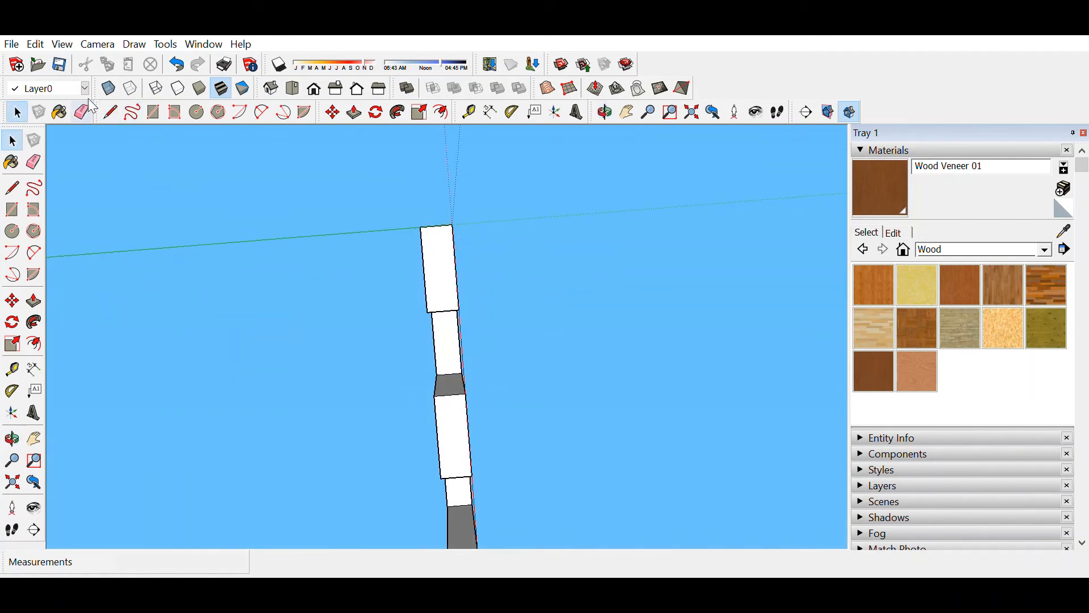
click(110, 113)
click(420, 227)
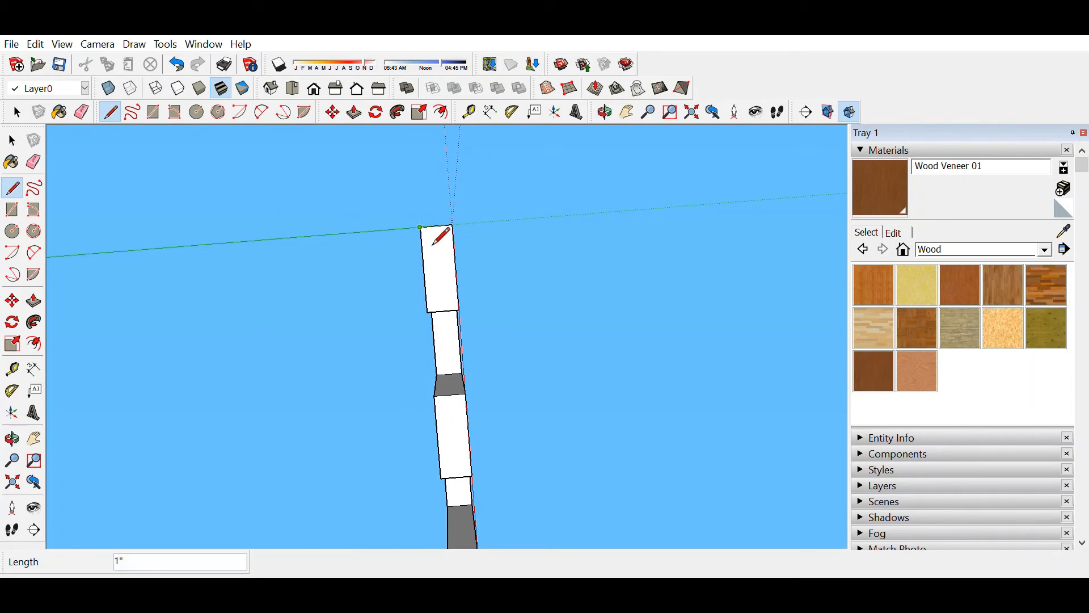
click(429, 313)
middle_drag(476, 251, 445, 251)
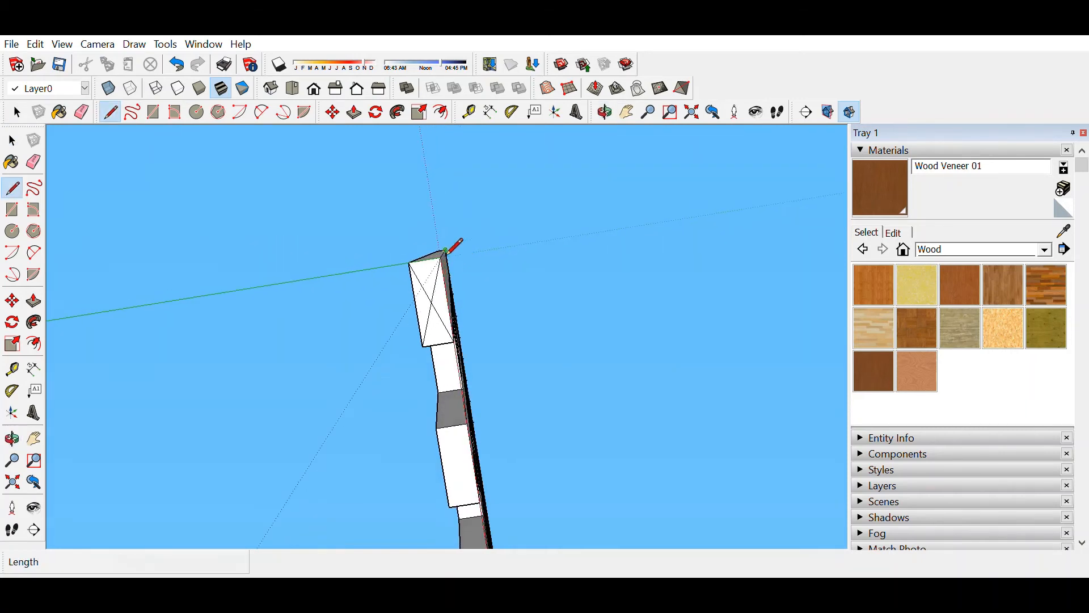
Move the crossing point of the diagonals 1' straight down to form a pointed spike under the first post.
middle_drag(649, 280, 418, 304)
key(m)
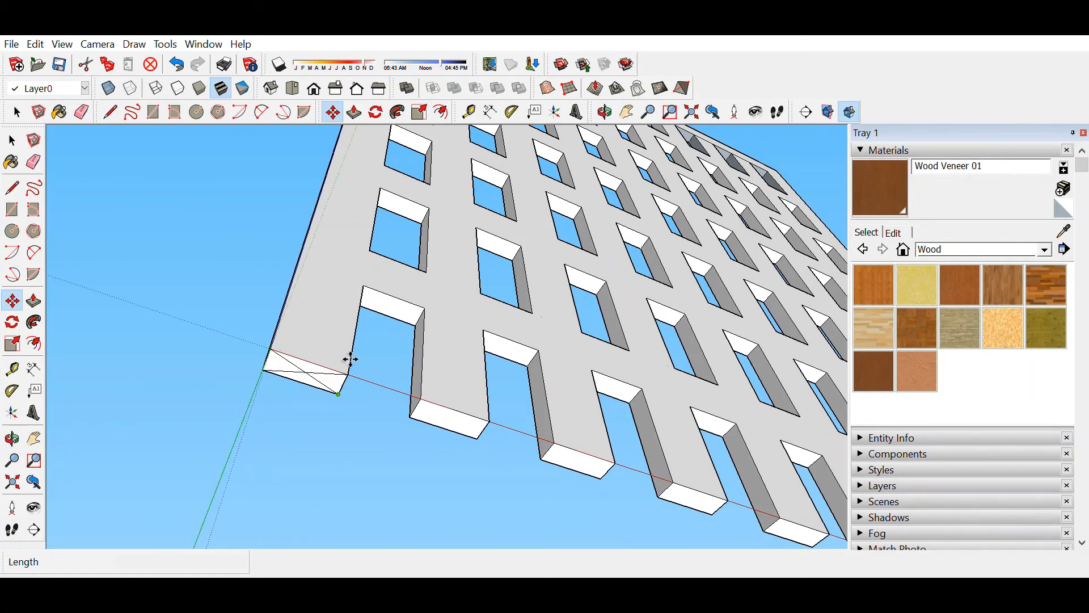
click(318, 370)
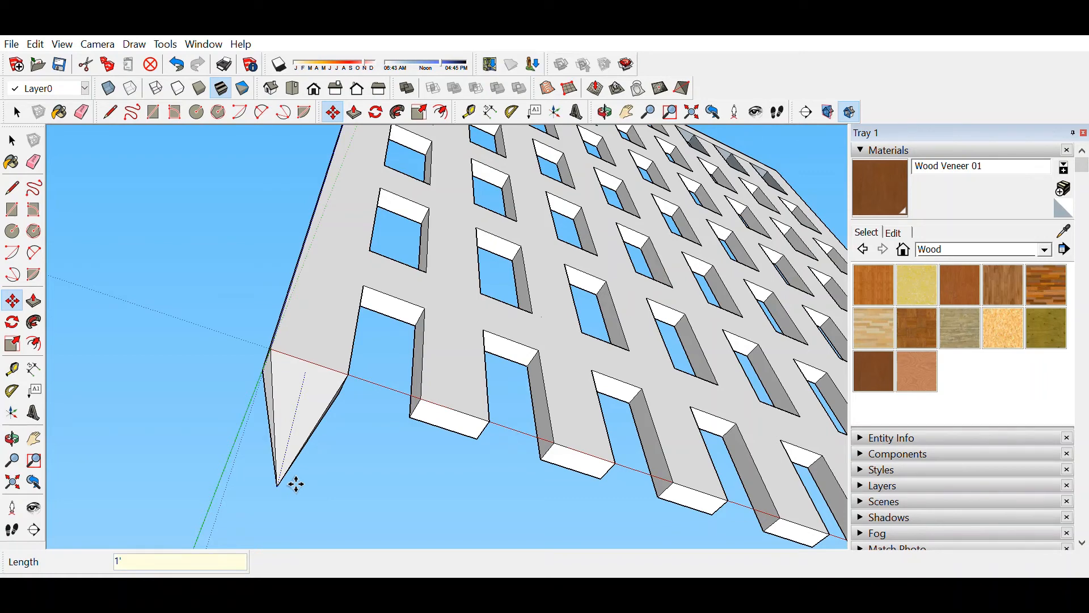
key(Return)
Copy the spike to the bottom of the adjacent post, 1' 4" away, and array the copy 9x along the remaining posts.
middle_drag(511, 419, 525, 284)
scroll(518, 426, down, 2)
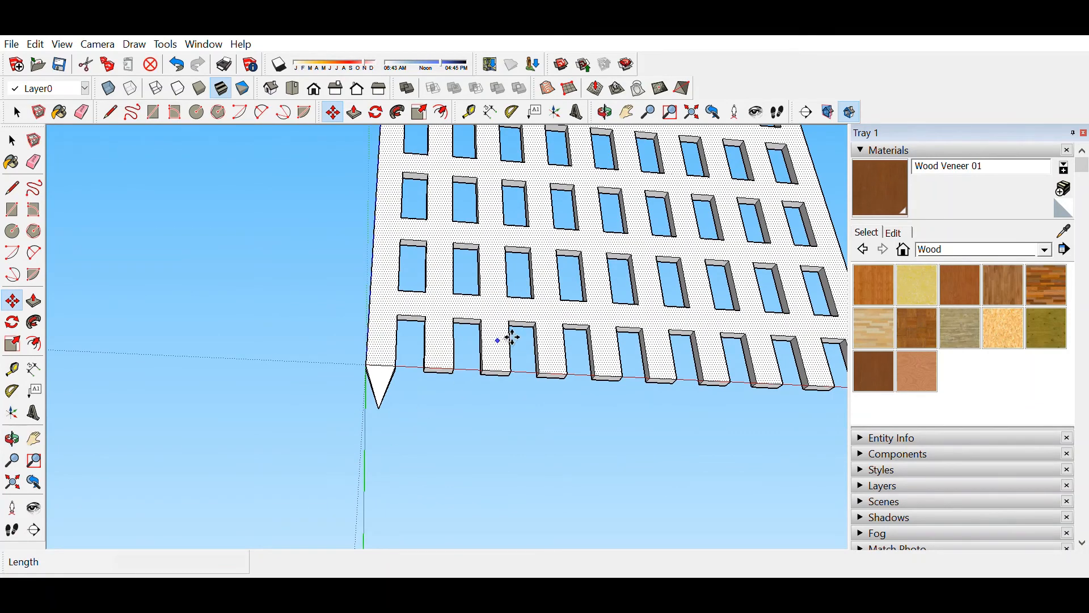
scroll(440, 323, up, 2)
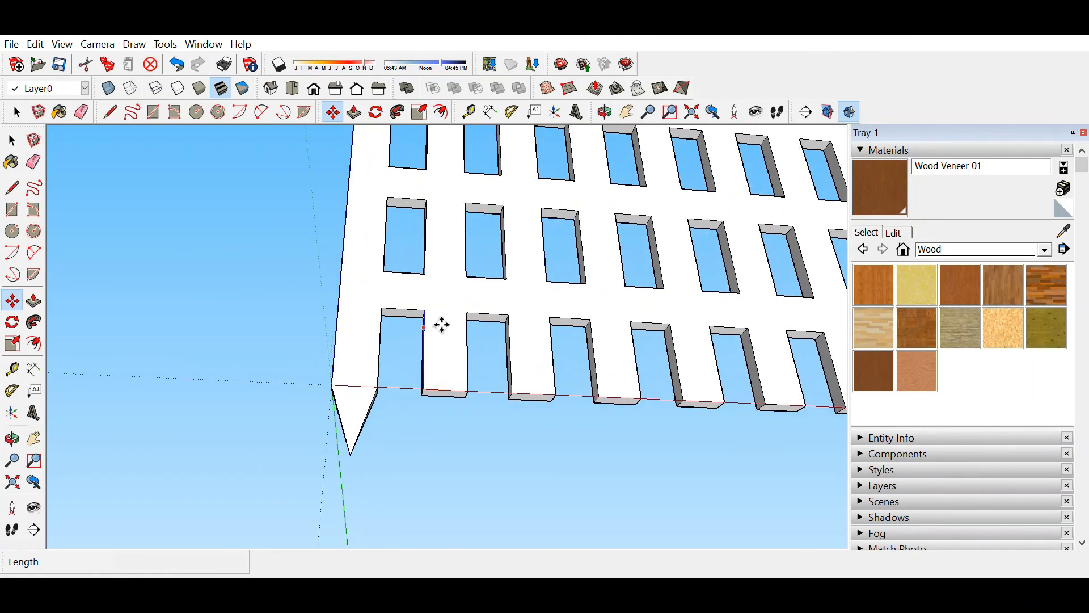
click(16, 109)
middle_drag(450, 340, 464, 333)
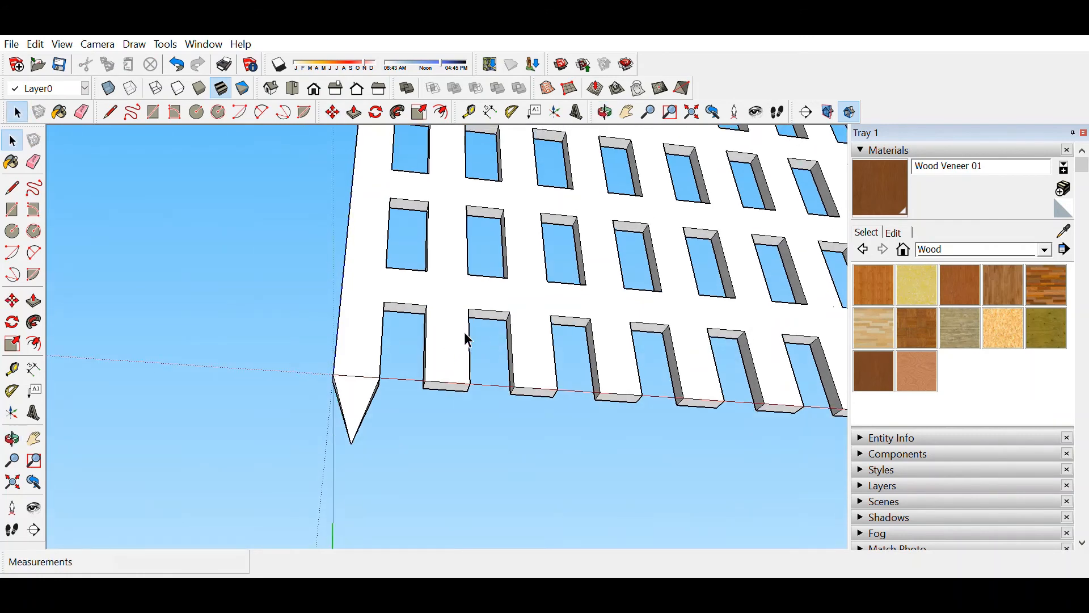
drag(391, 426, 401, 458)
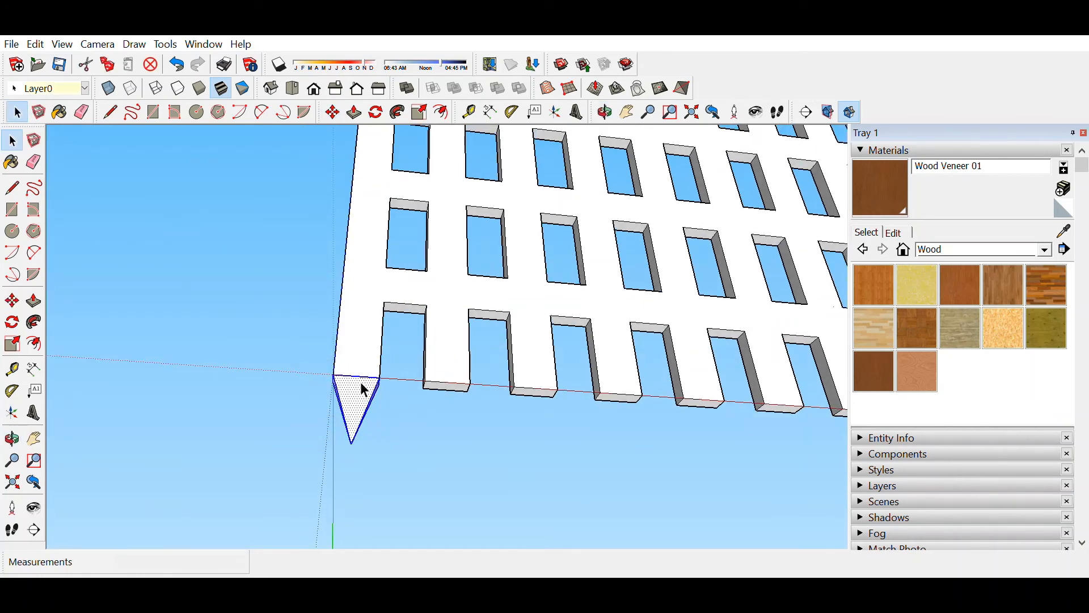
click(333, 112)
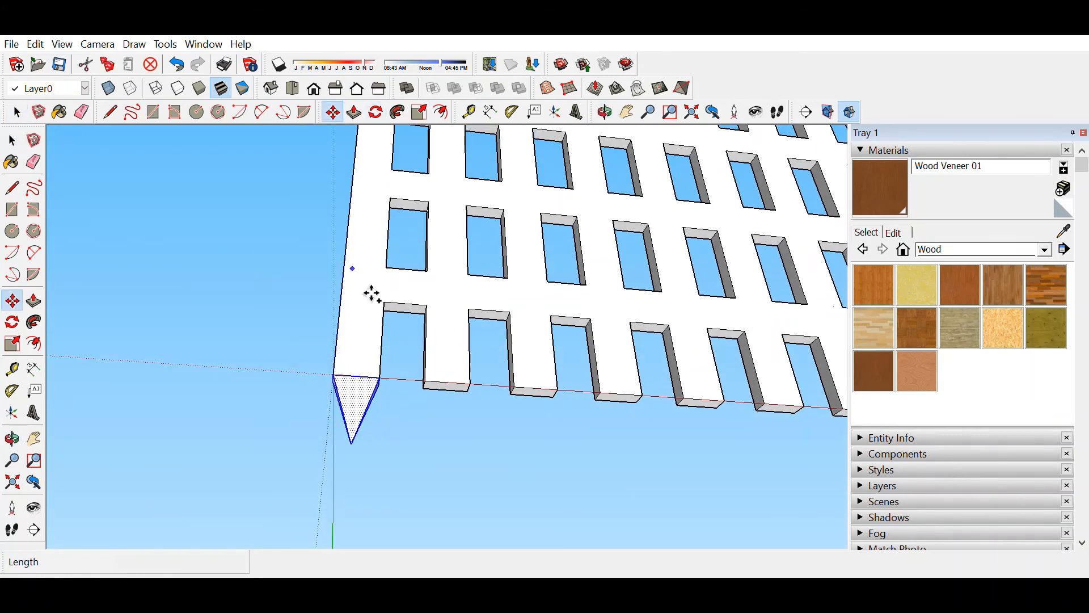
click(349, 372)
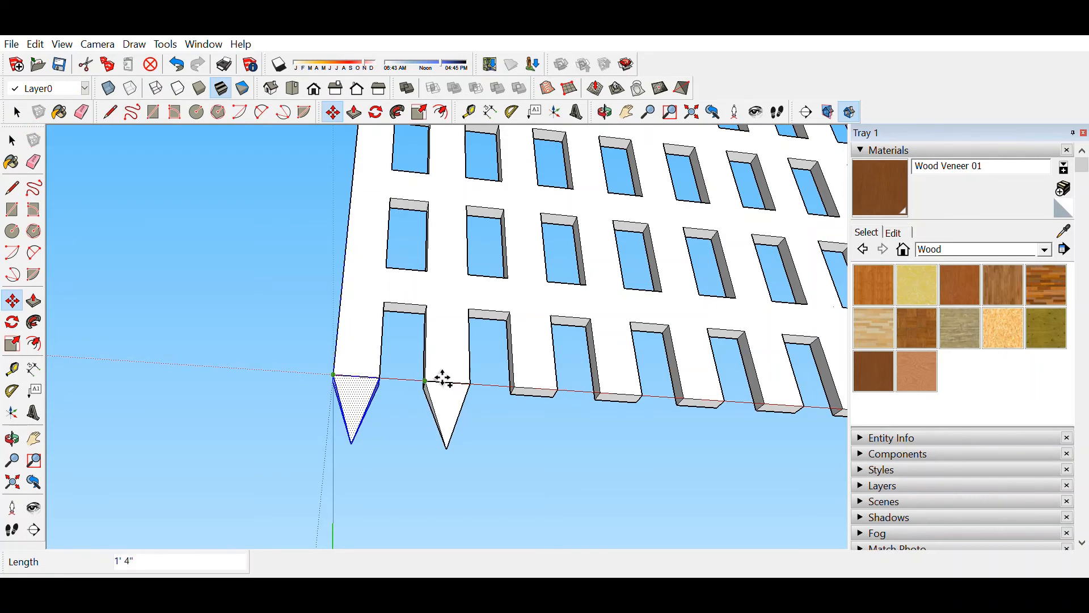
click(443, 379)
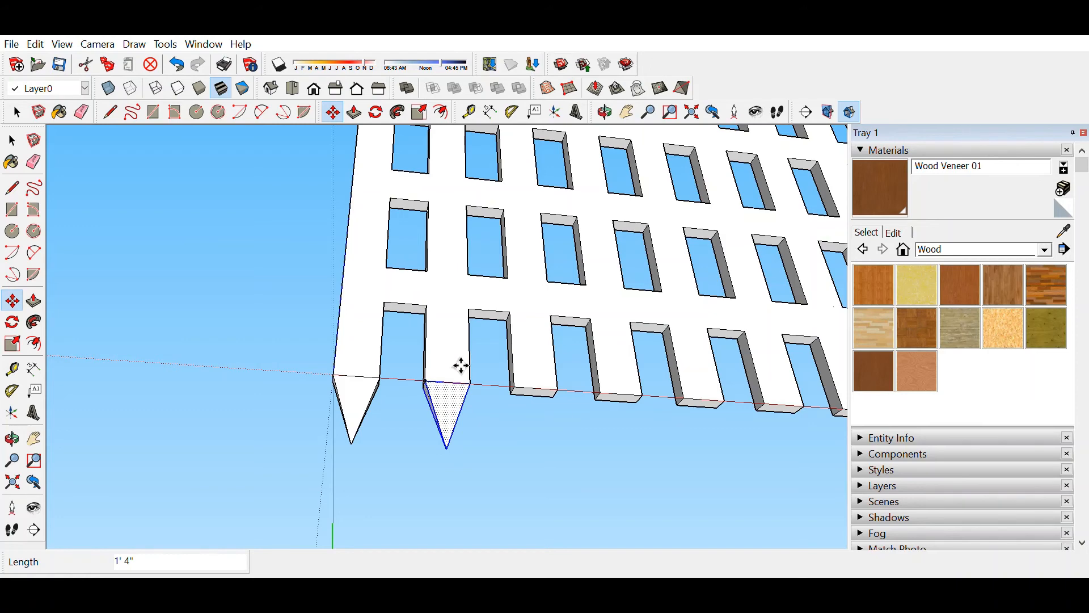
text(9x)
key(Return)
Select the whole white gate and paint it with the Wood Veneer 01 material.
scroll(688, 384, down, 5)
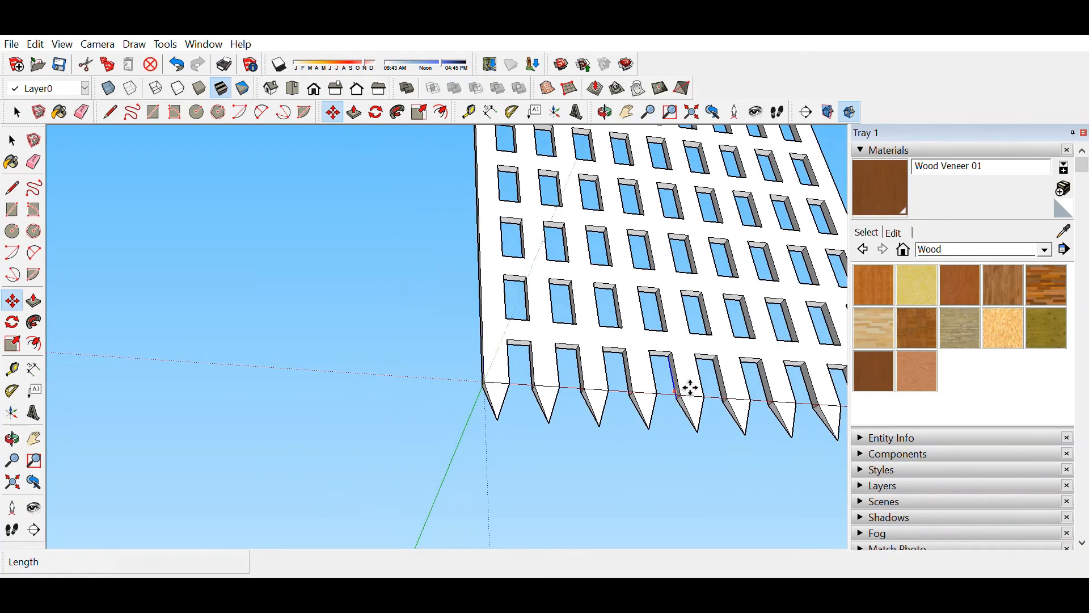
middle_drag(764, 370, 570, 287)
key(m)
click(18, 113)
drag(320, 231, 579, 488)
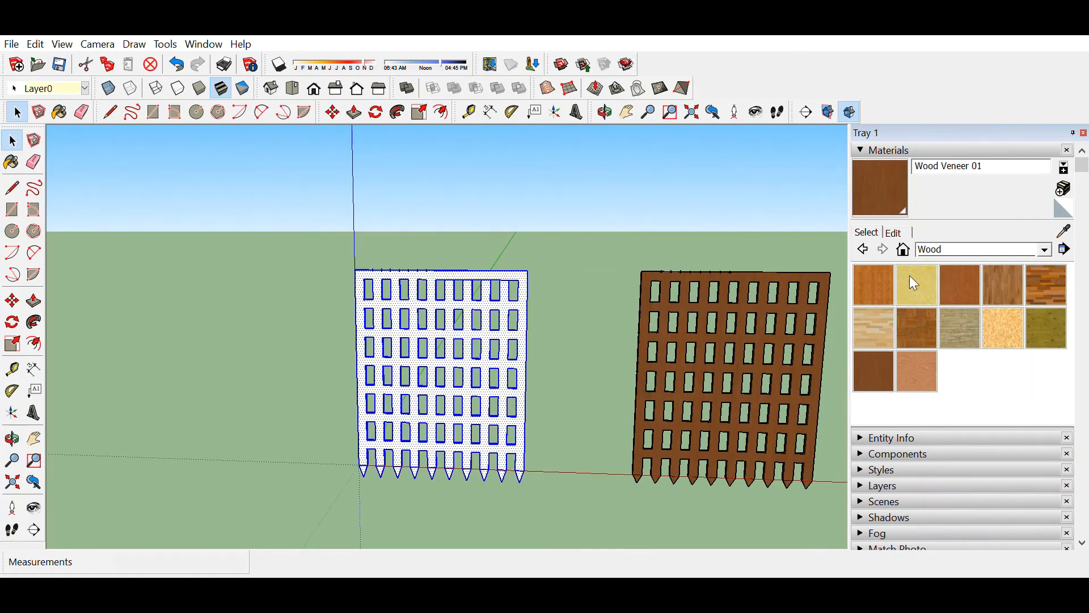
click(872, 352)
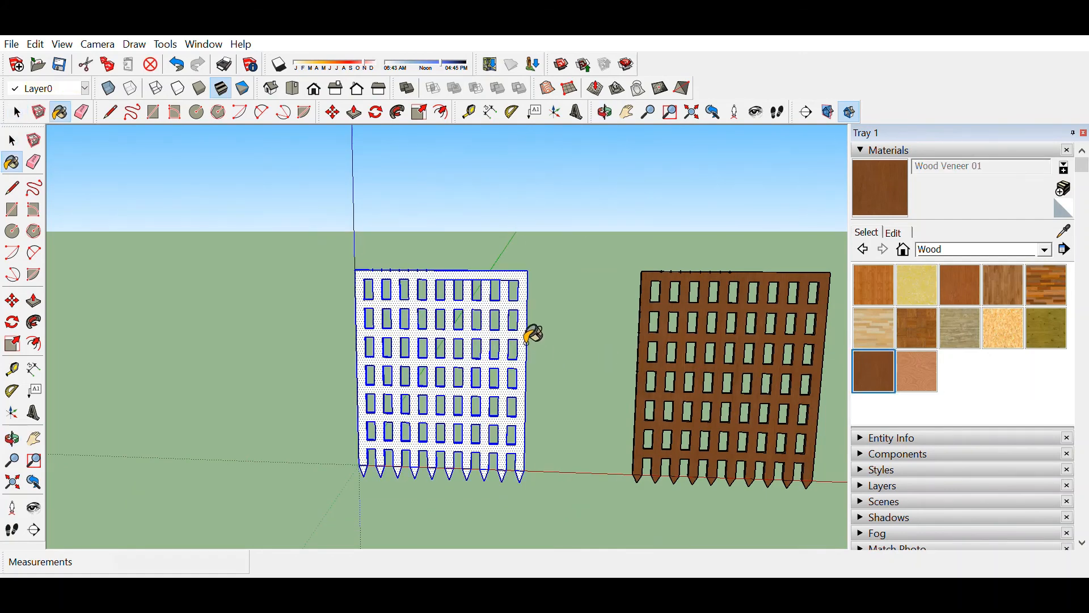
click(525, 339)
Clear the selection and erase the stray line segments along the underside of the new gate's top rail.
scroll(513, 287, up, 3)
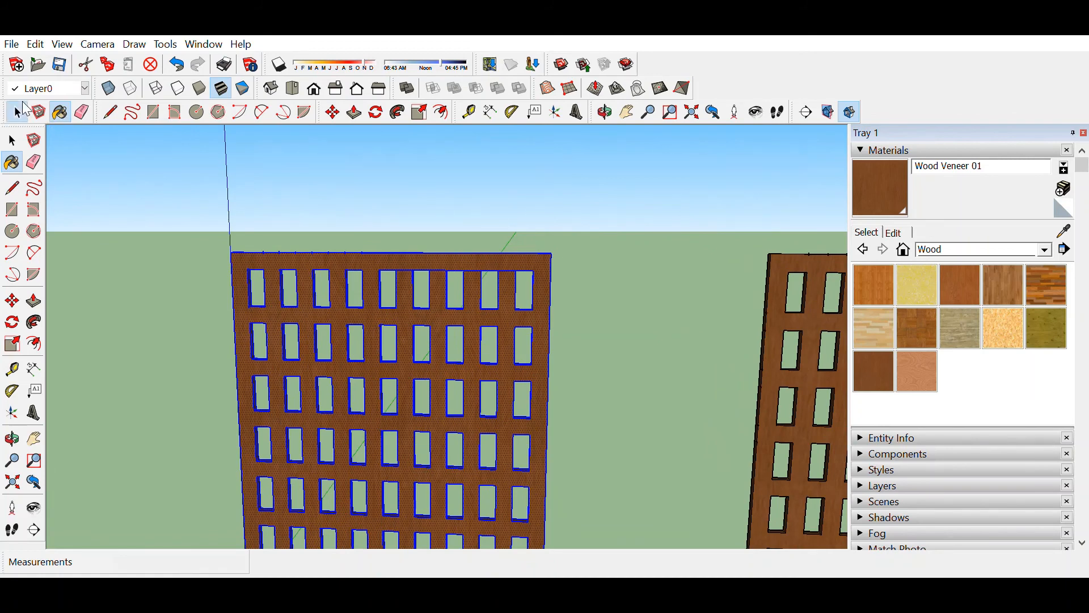
click(26, 108)
click(400, 216)
click(83, 111)
scroll(413, 291, up, 3)
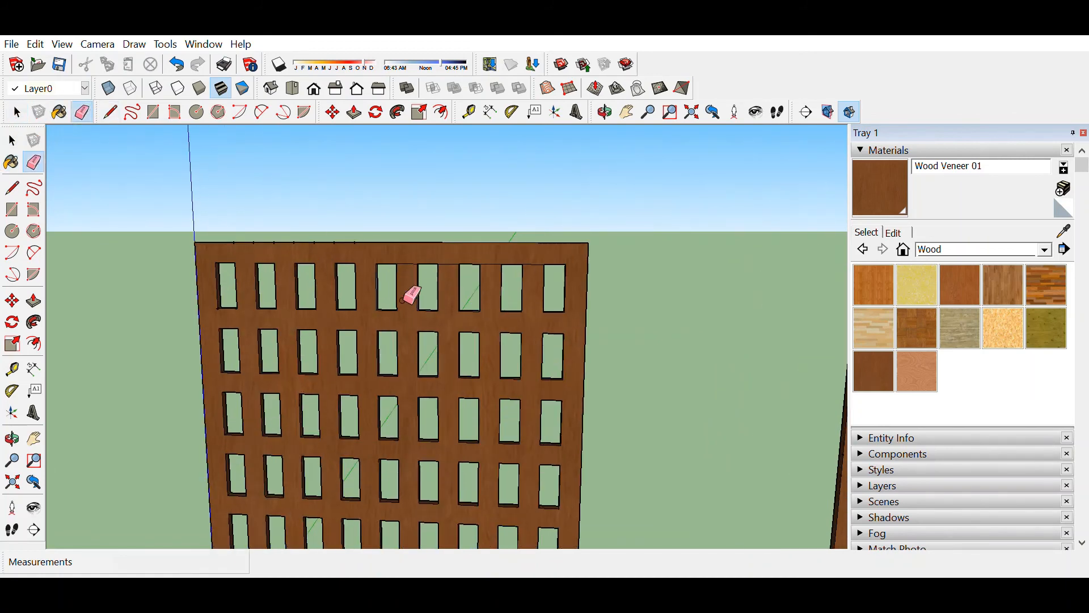
drag(477, 251, 587, 256)
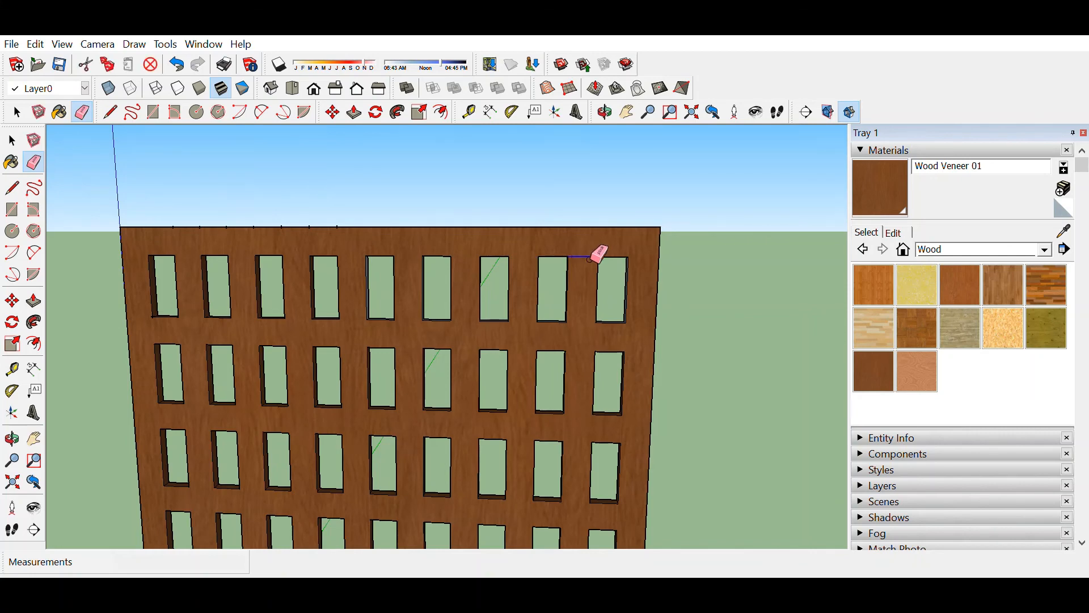
Select the entire new gate from behind and paint its unpainted back with Wood Cherry Original.
mouse_move(598, 250)
middle_down()
mouse_move(523, 284)
mouse_move(452, 297)
mouse_move(464, 347)
middle_up()
mouse_move(559, 329)
middle_down()
mouse_move(418, 307)
mouse_move(255, 304)
mouse_move(389, 326)
middle_up()
scroll(255, 304, down, 6)
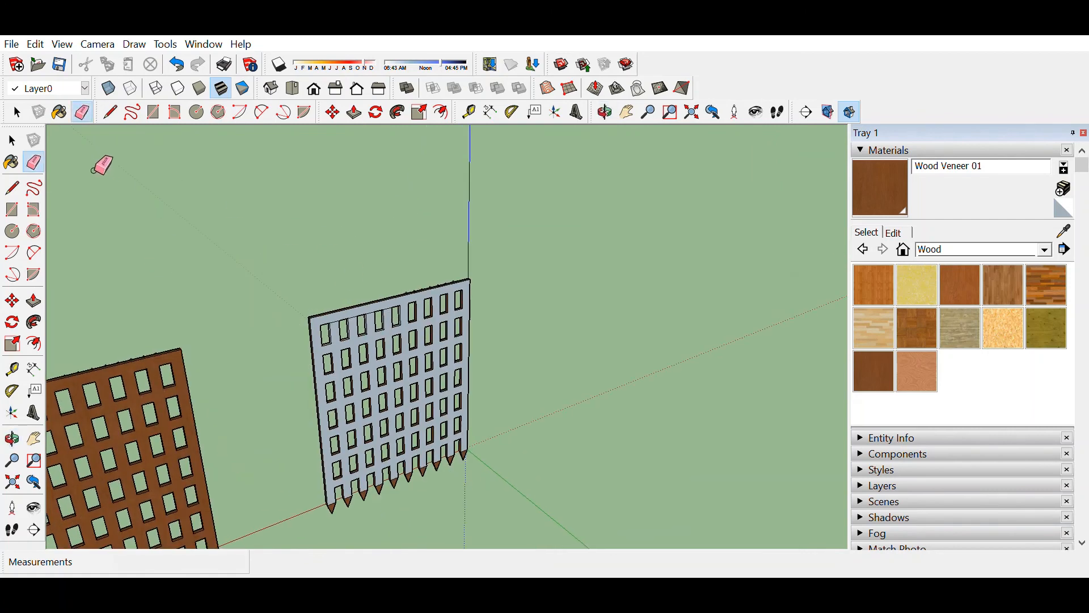
click(17, 112)
drag(245, 249, 598, 523)
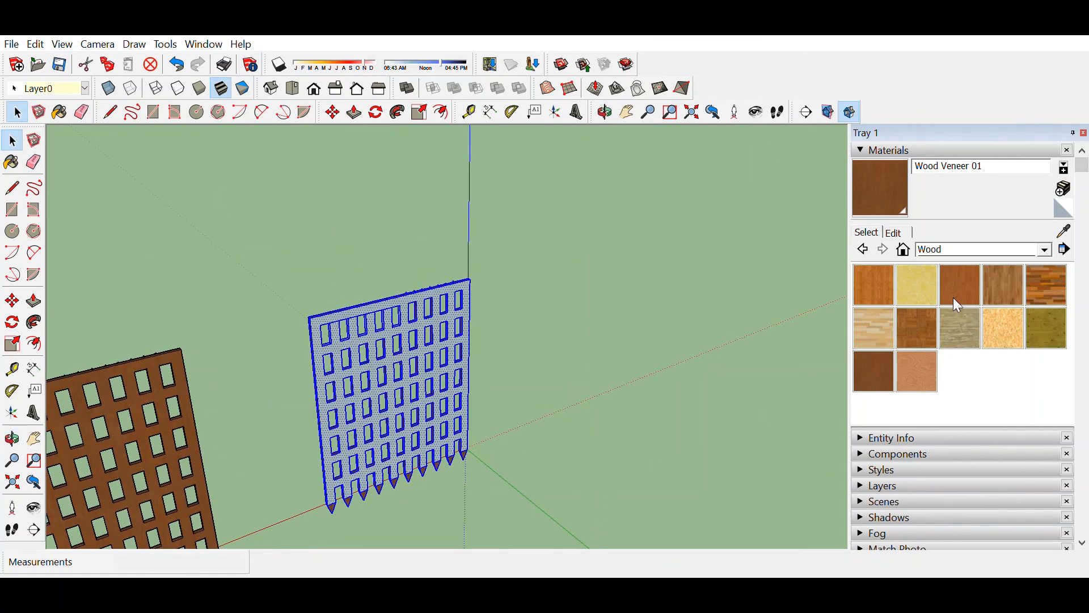
click(959, 271)
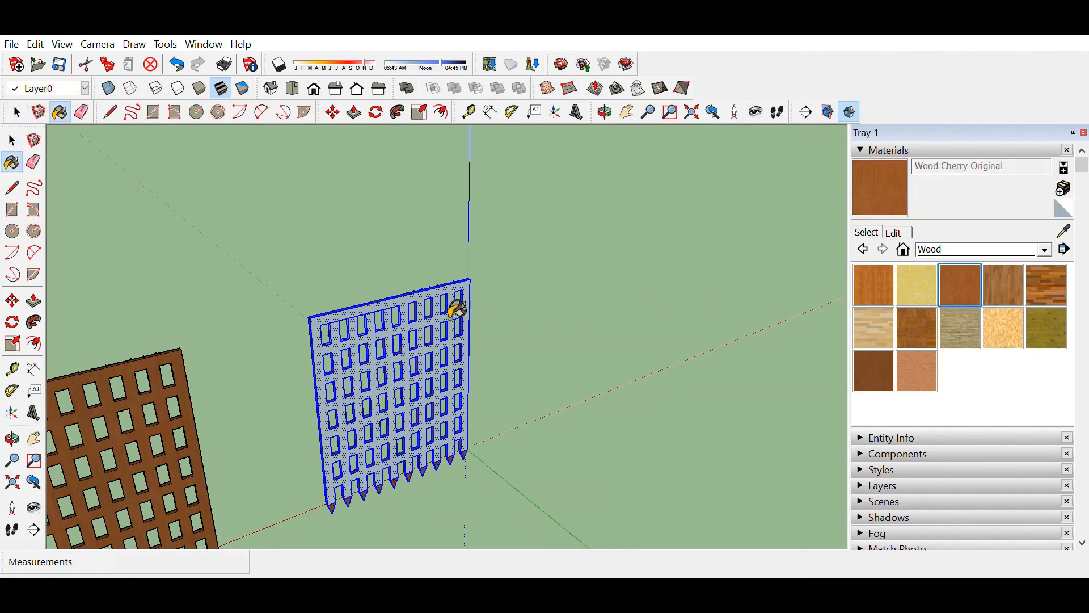
click(419, 324)
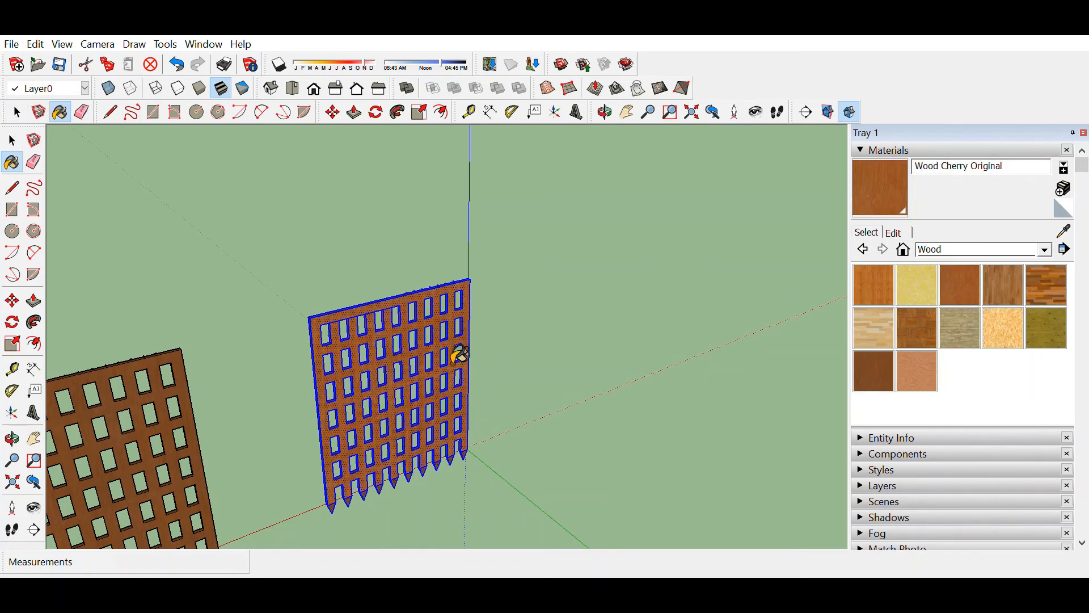
Examine the new gate from several angles beside the finished example and clear the selection.
mouse_move(452, 352)
middle_down()
mouse_move(270, 385)
mouse_move(472, 308)
mouse_move(144, 268)
mouse_move(540, 277)
mouse_move(420, 205)
mouse_move(418, 131)
middle_up()
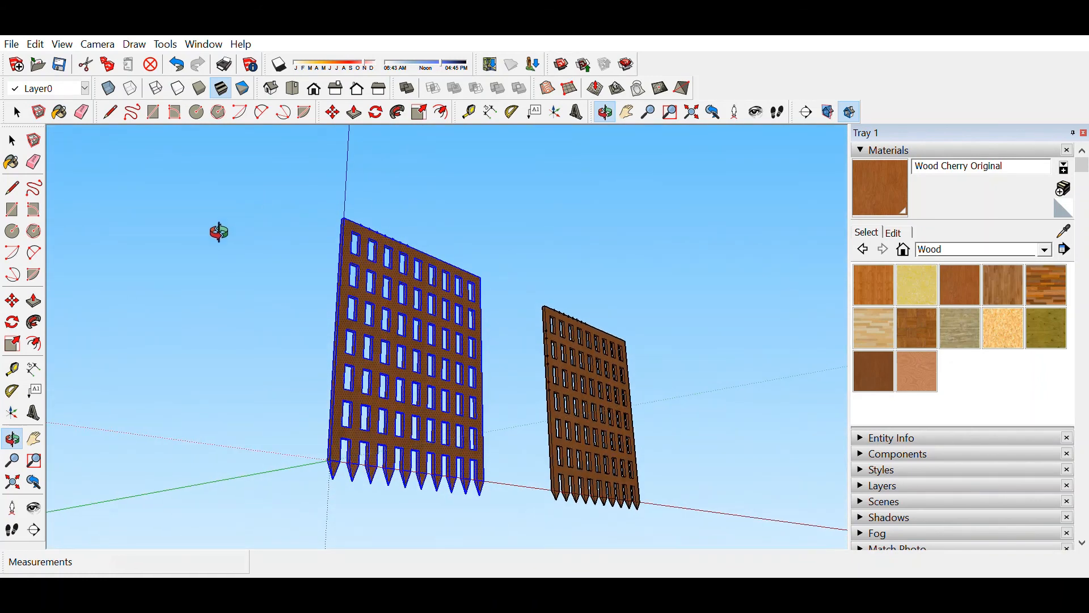
mouse_move(216, 231)
middle_down()
mouse_move(549, 240)
mouse_move(454, 287)
mouse_move(418, 323)
middle_up()
key(b)
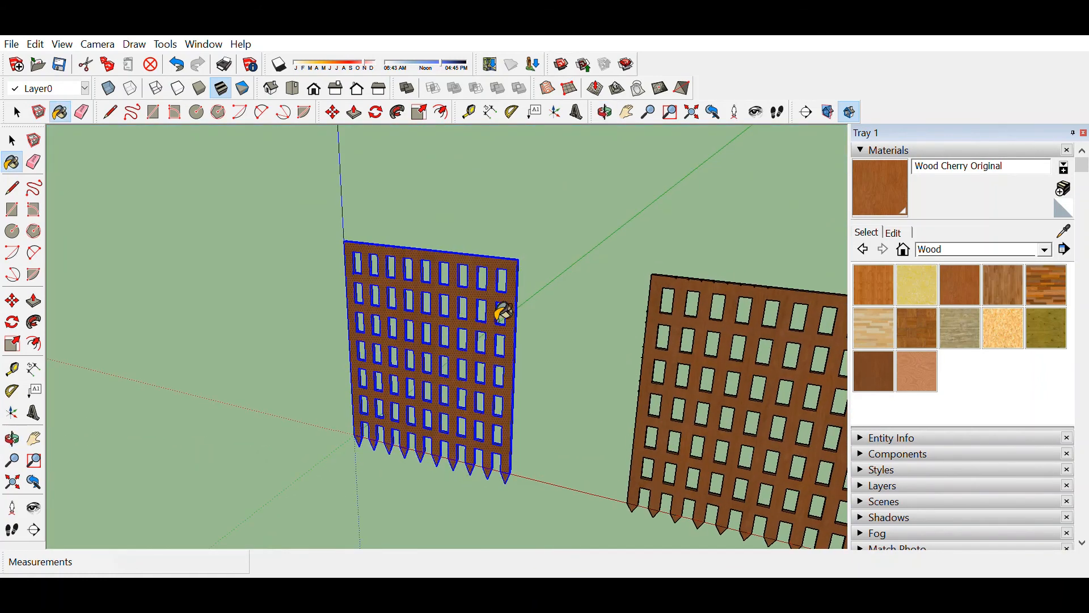
mouse_move(605, 321)
middle_down()
mouse_move(671, 306)
mouse_move(692, 309)
mouse_move(657, 311)
mouse_move(753, 309)
mouse_move(729, 313)
middle_up()
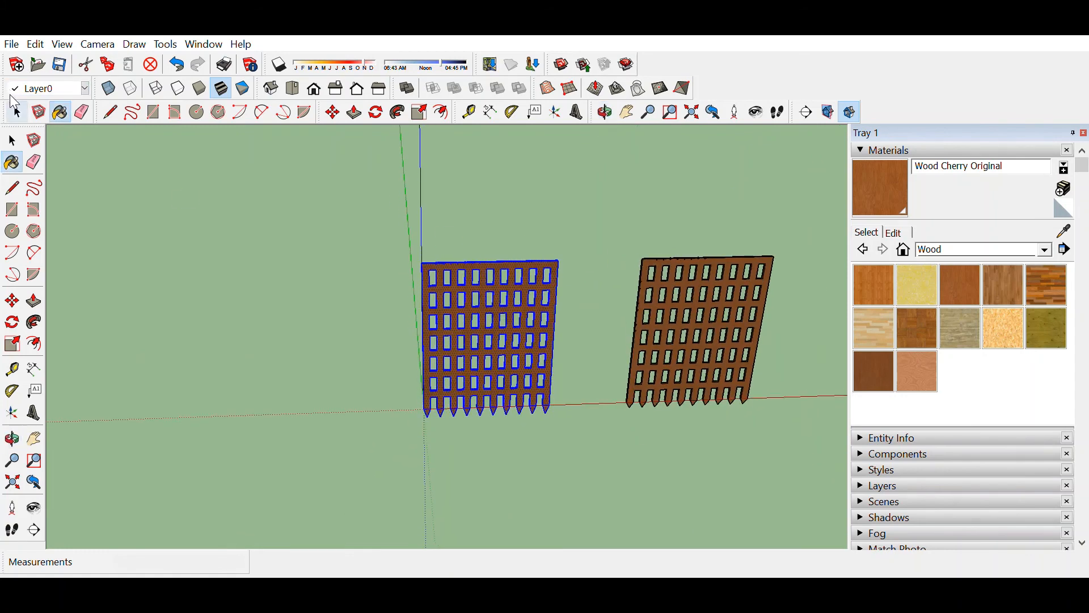
click(17, 112)
click(350, 253)
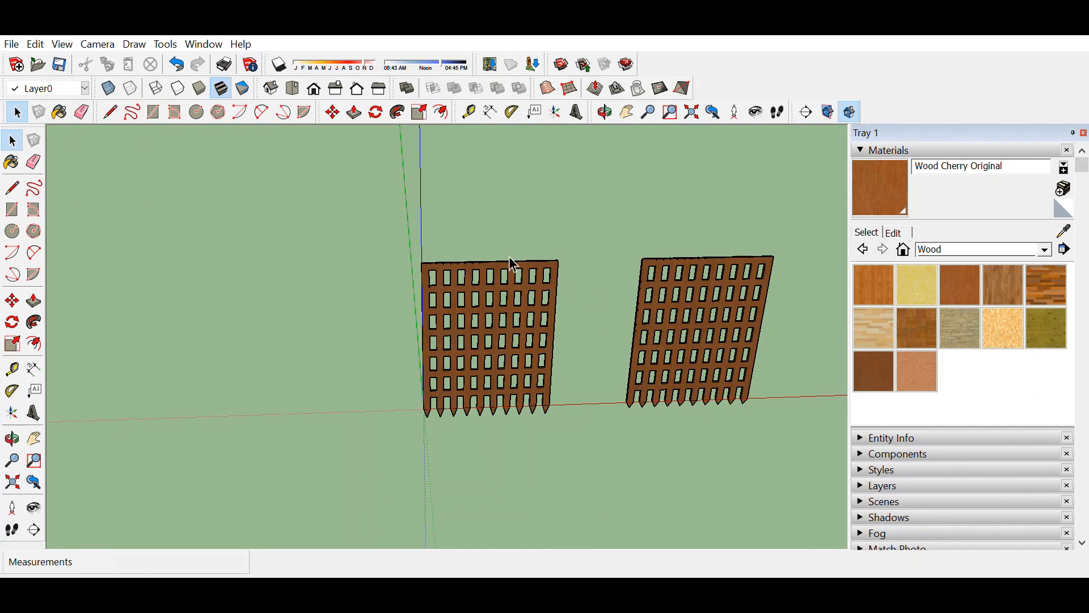
drag(373, 221, 592, 475)
click(529, 175)
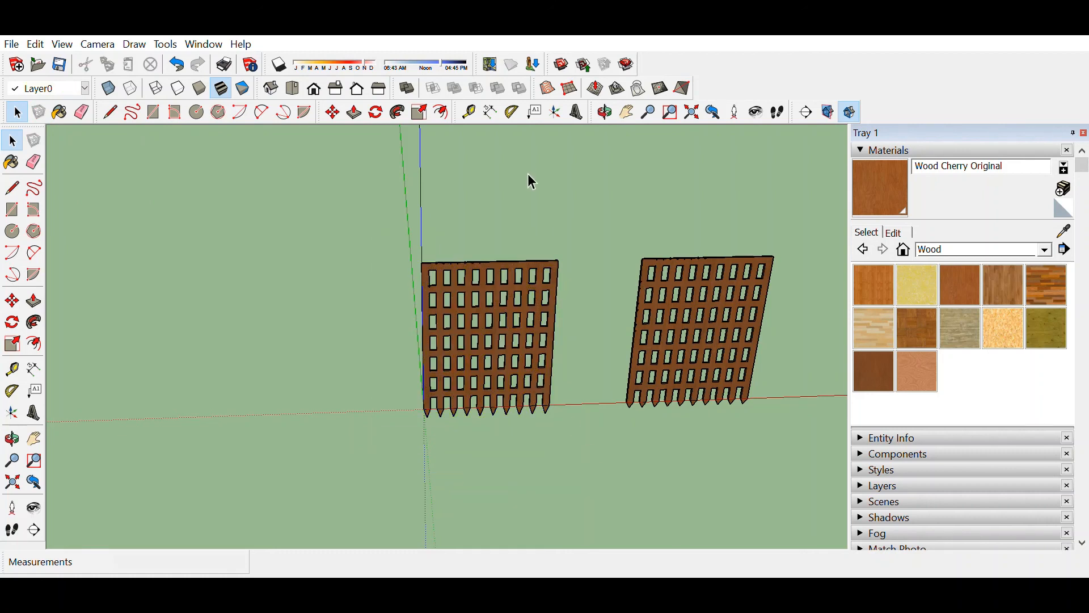